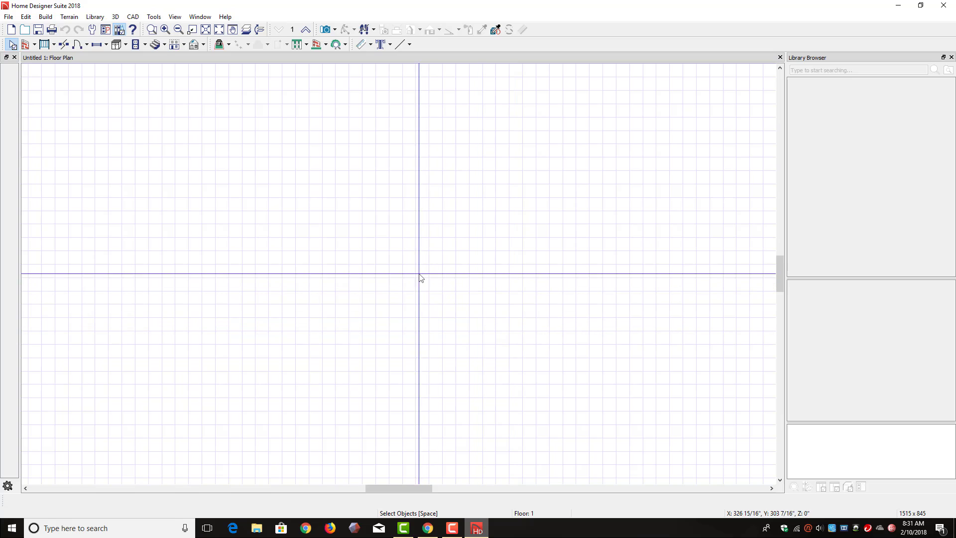
Draw a closed outline of straight exterior walls, about 55'-6" by 31'-11", with an angled wall about 11'-11" long across the lower-right corner.
middle_click_drag(421, 278, 85, 59)
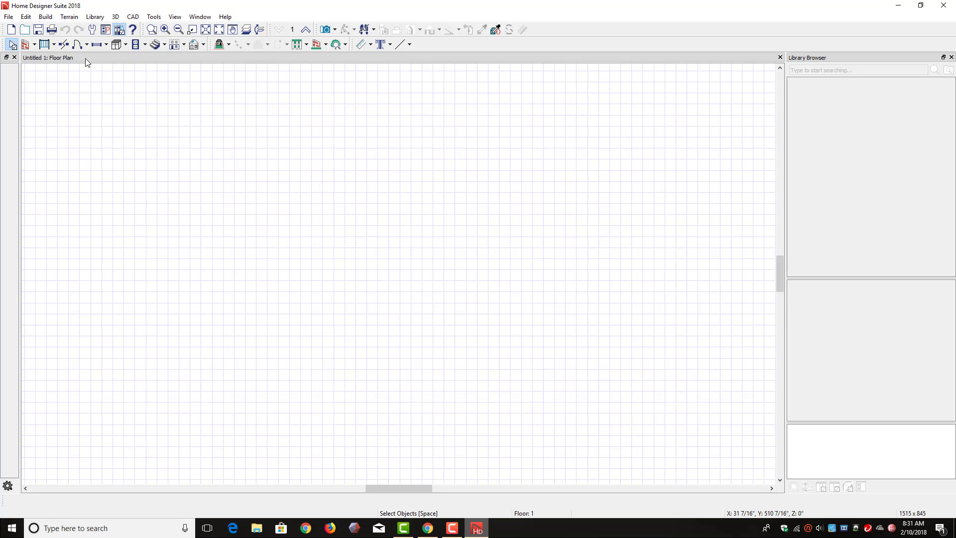
left_click(25, 45)
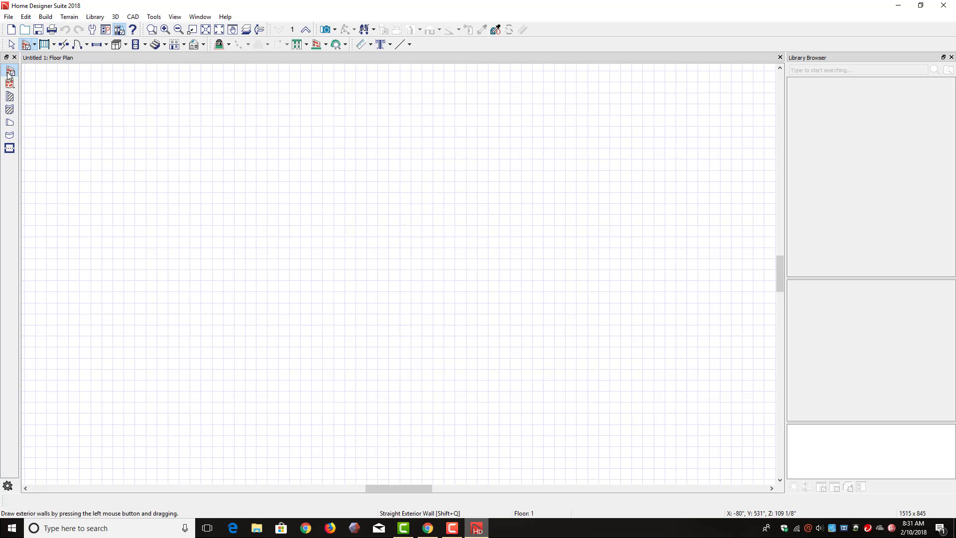
left_click(35, 46)
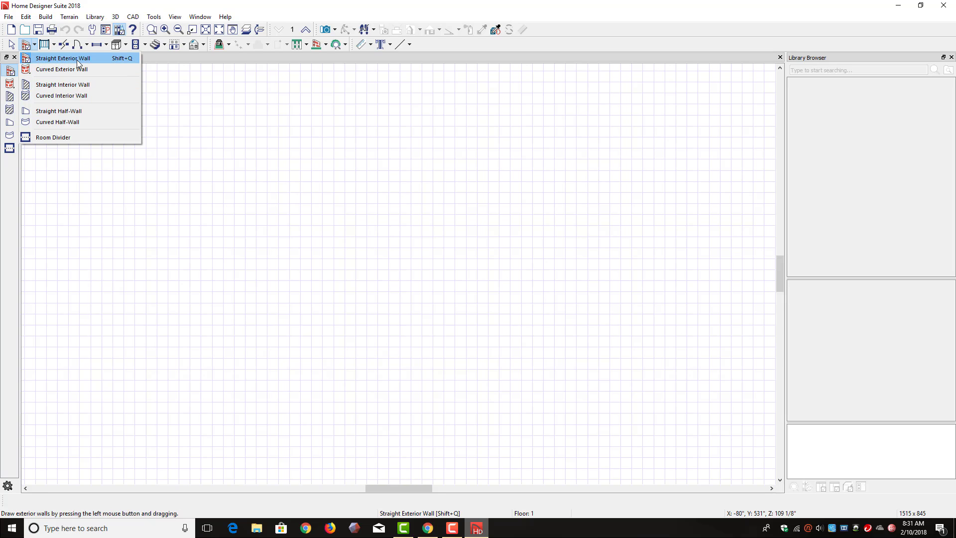
left_click(189, 79)
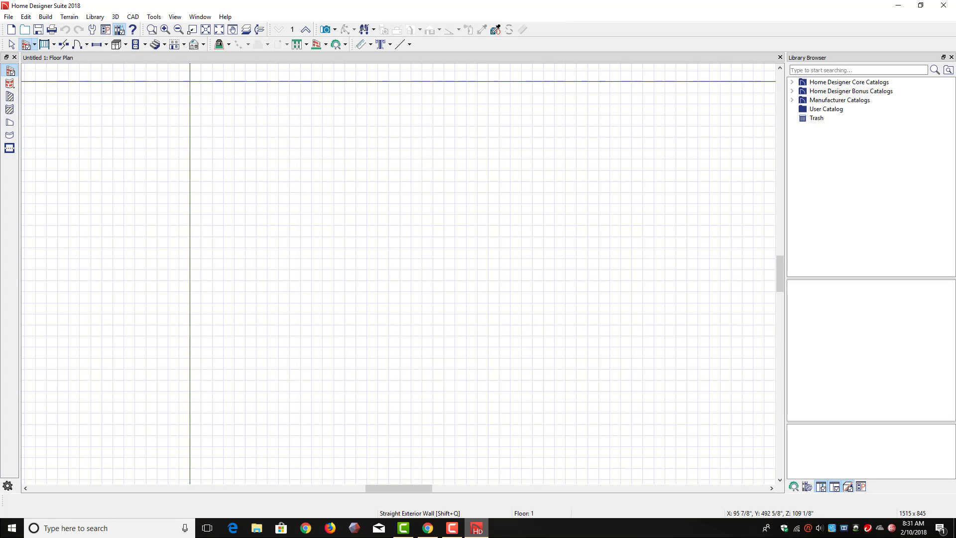
left_click_drag(190, 82, 190, 85)
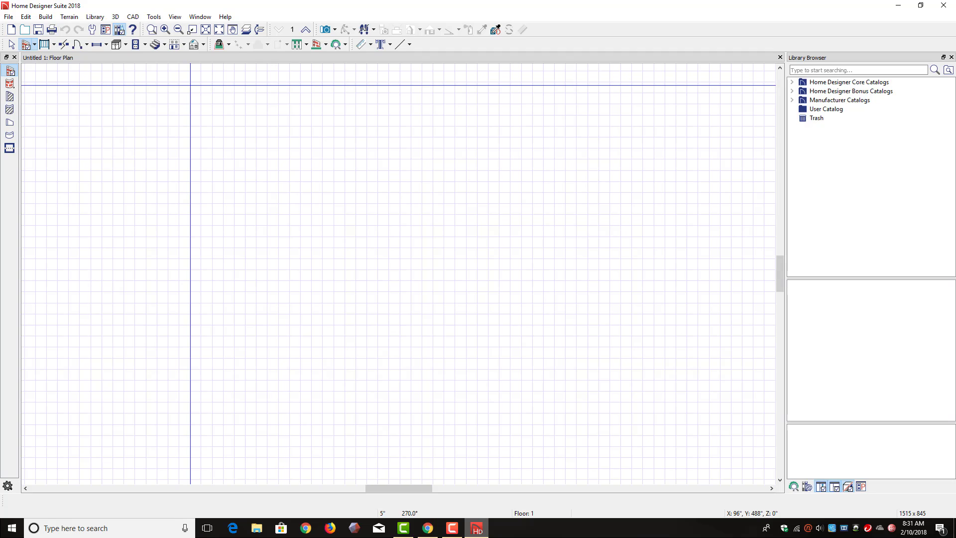
mouse_move(191, 85)
left_mouse_down()
mouse_move(191, 416)
mouse_move(596, 418)
mouse_move(643, 333)
mouse_move(643, 159)
mouse_move(390, 160)
mouse_move(316, 173)
mouse_move(188, 159)
left_mouse_up()
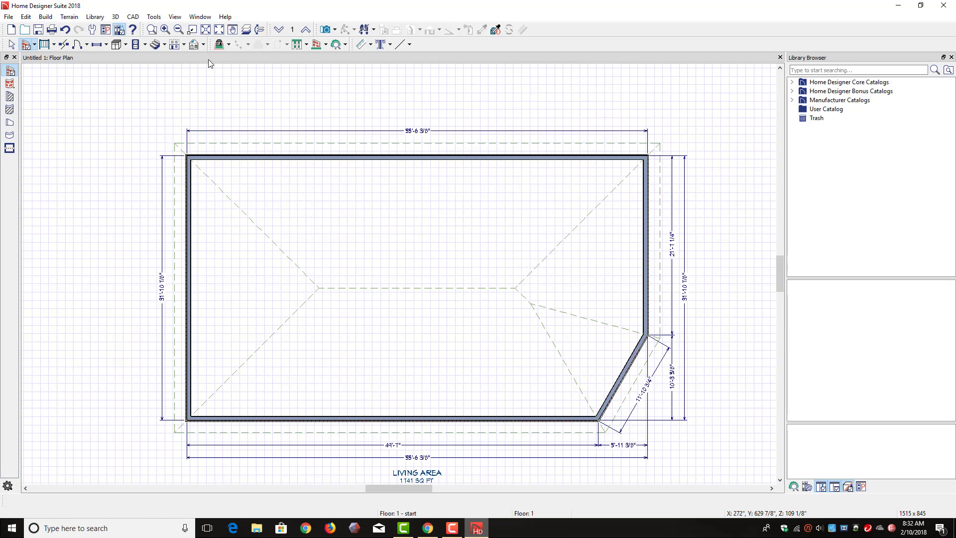
Build a second floor derived from the 1st floor plan, accepting the Floor 2 default settings.
left_click(185, 46)
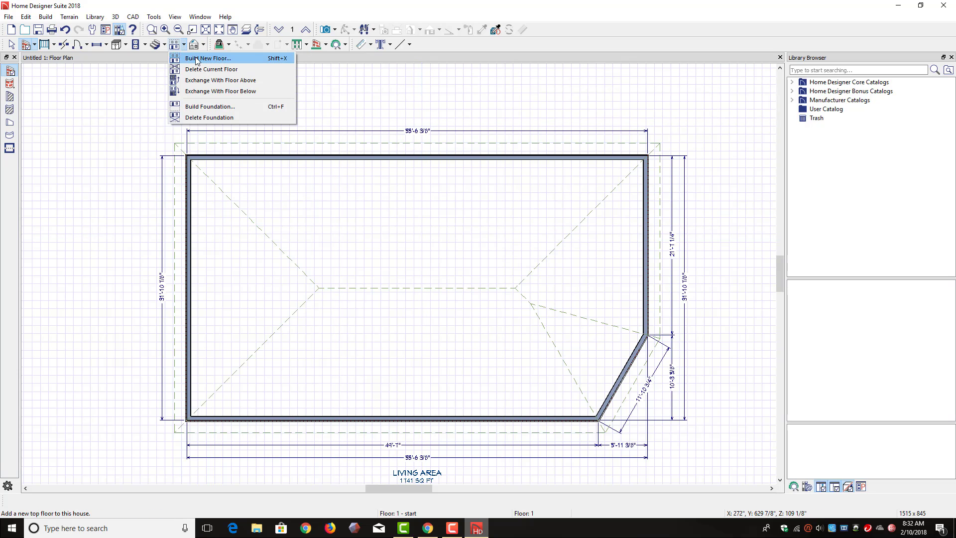
left_click(197, 60)
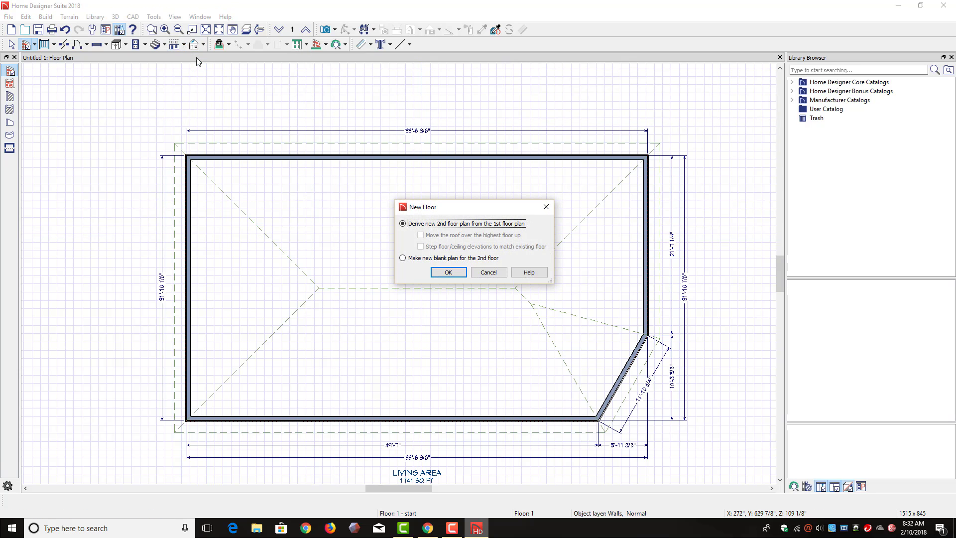
left_click(446, 274)
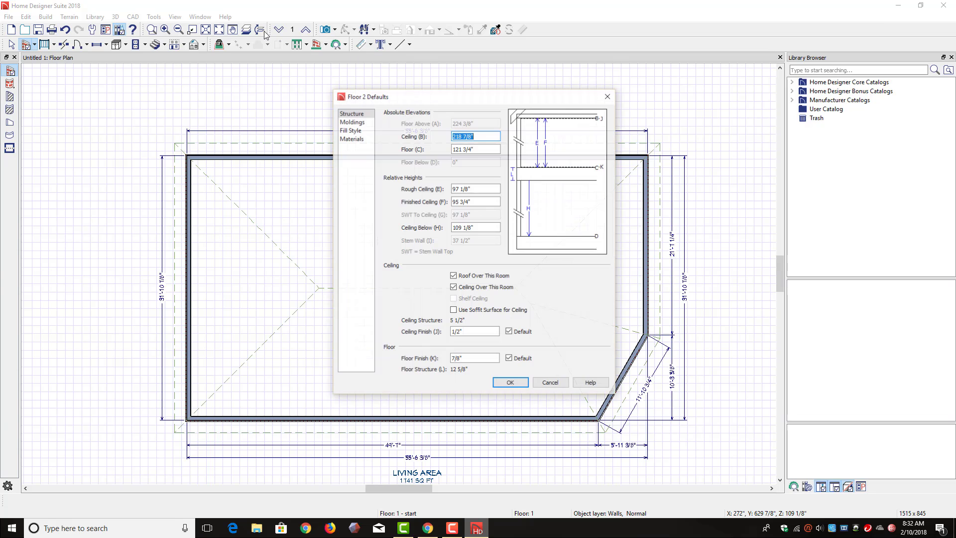
left_click(513, 383)
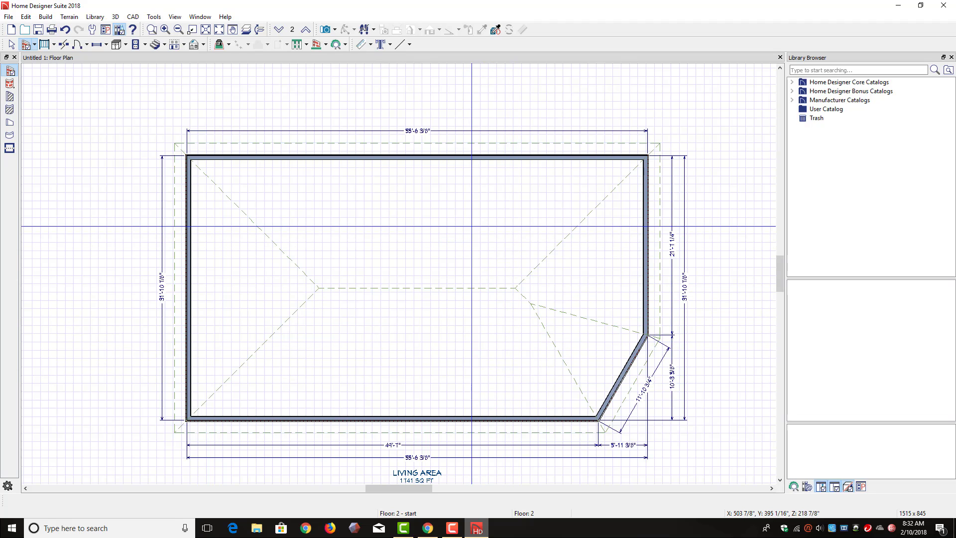
Switch between floors 2 and 1 to compare their plans, finishing on floor 1.
left_click(309, 34)
left_click(283, 33)
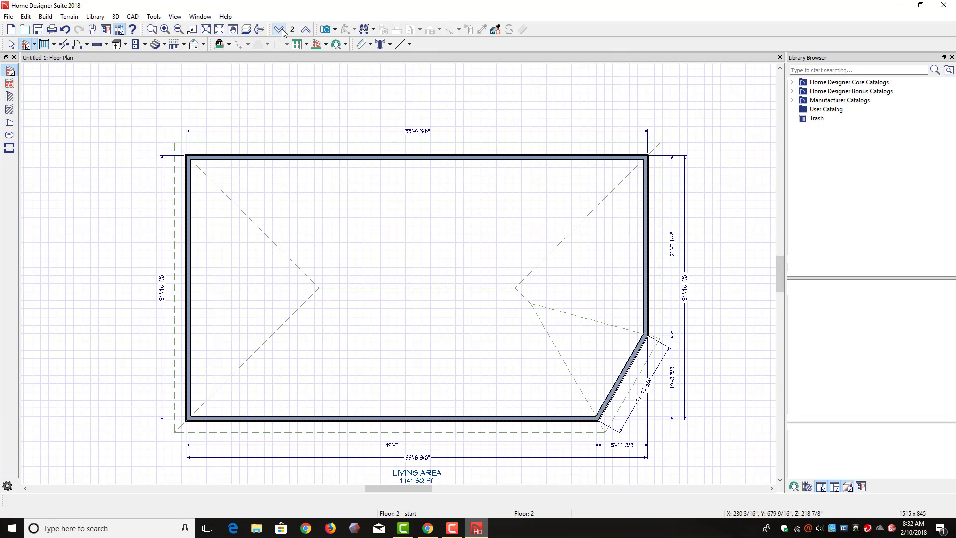
left_click(284, 33)
left_click(306, 32)
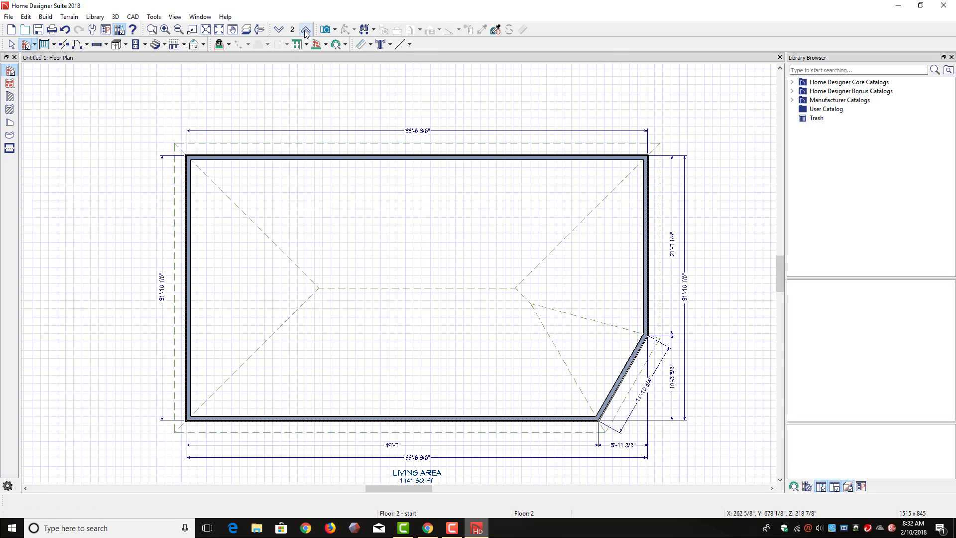
left_click(278, 32)
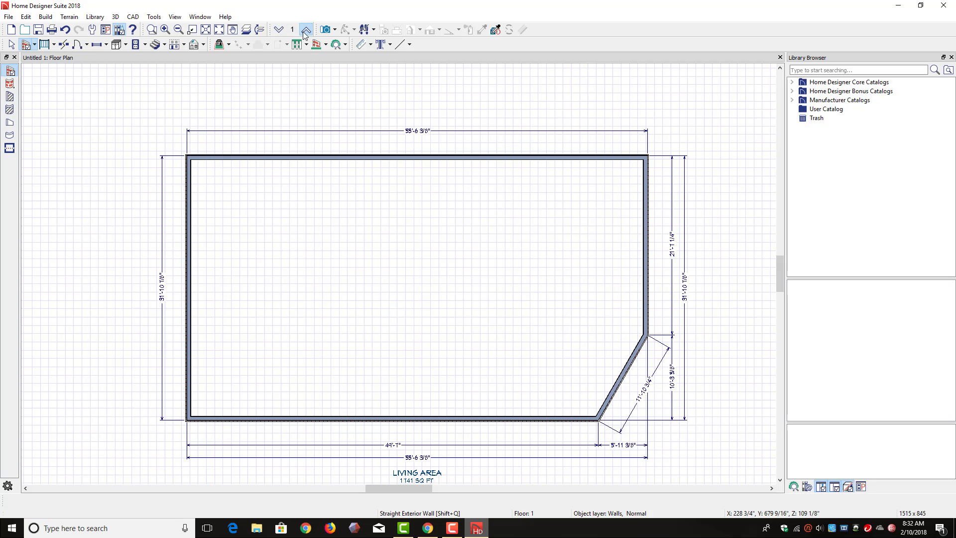
left_click(306, 31)
left_click(278, 31)
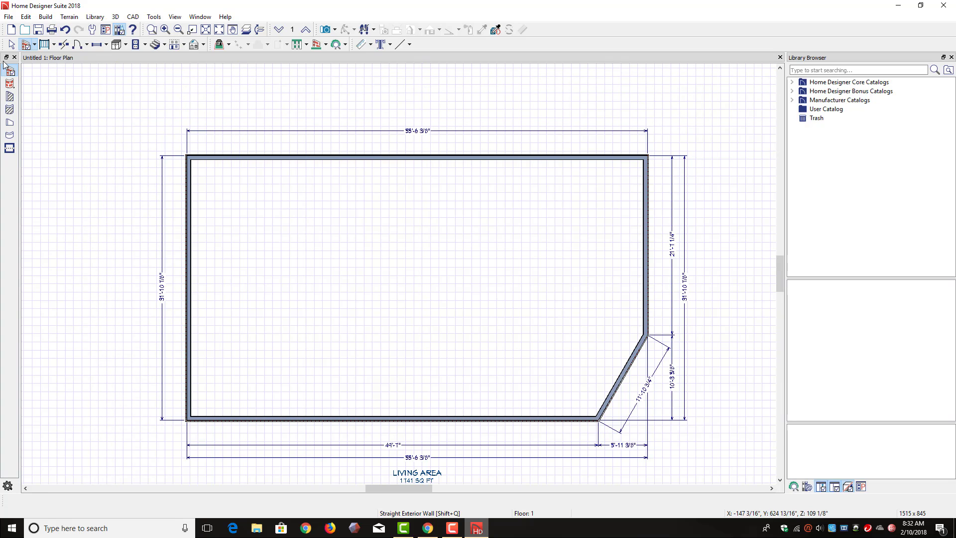
Set the floor 1 upper wall's exterior surface material to Antique Bronze, found by searching the material library for "Rocks".
left_click(11, 44)
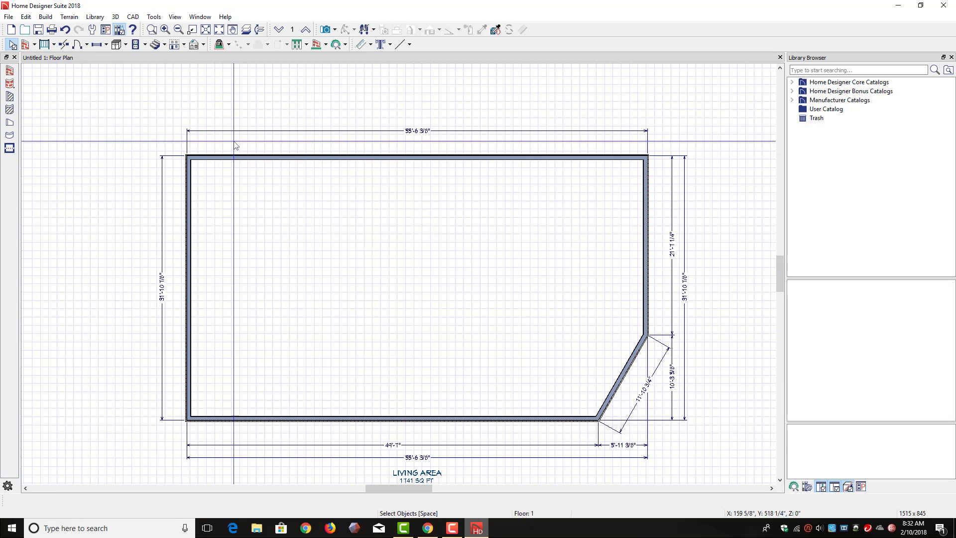
double_click(329, 158)
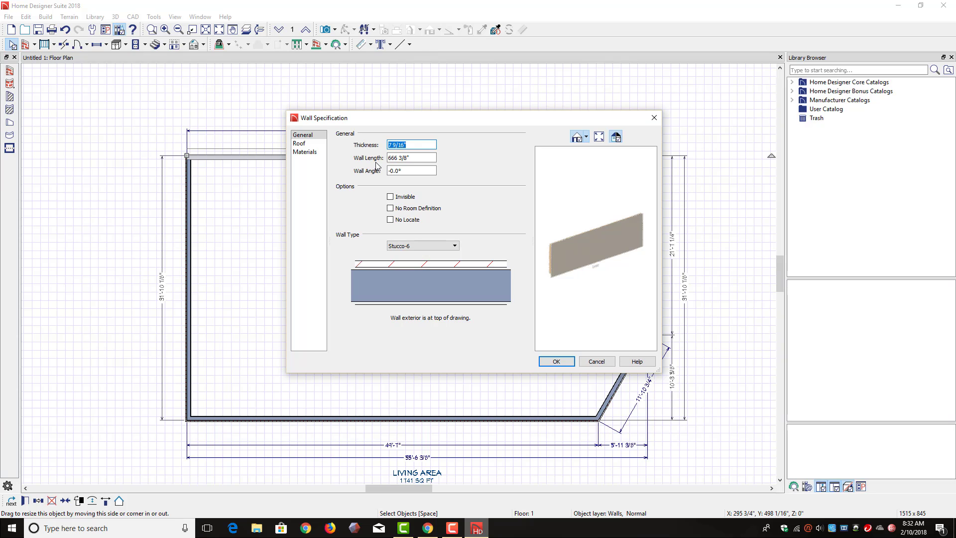
left_click(313, 145)
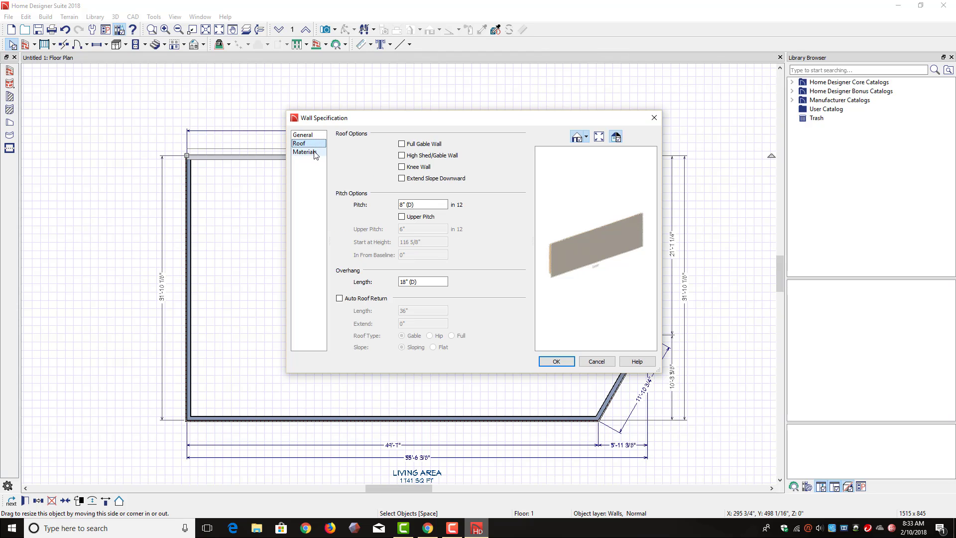
left_click(315, 152)
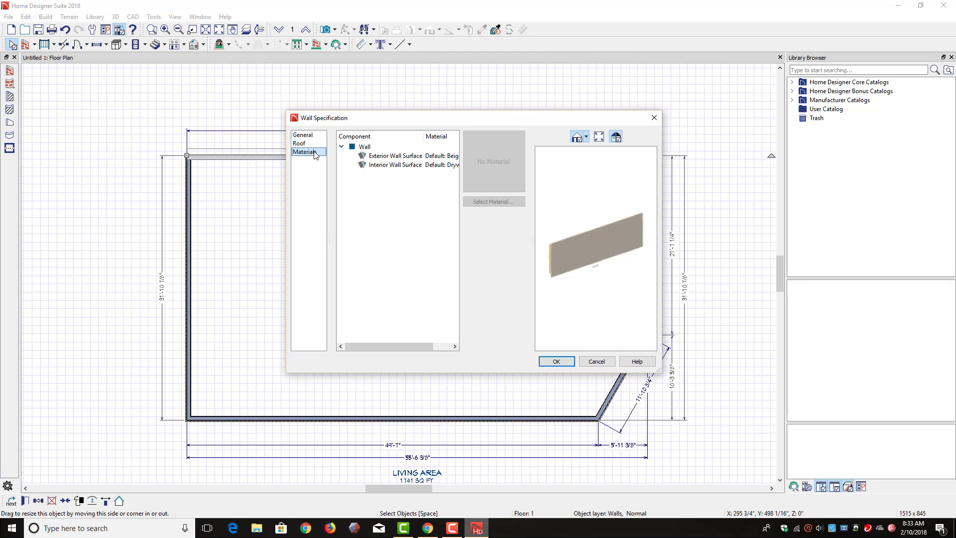
left_click(387, 158)
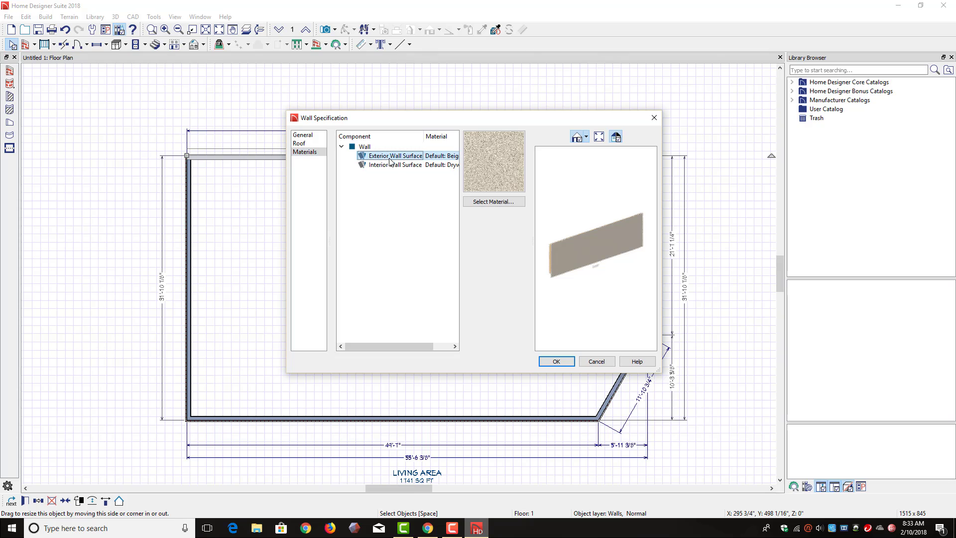
left_click(488, 202)
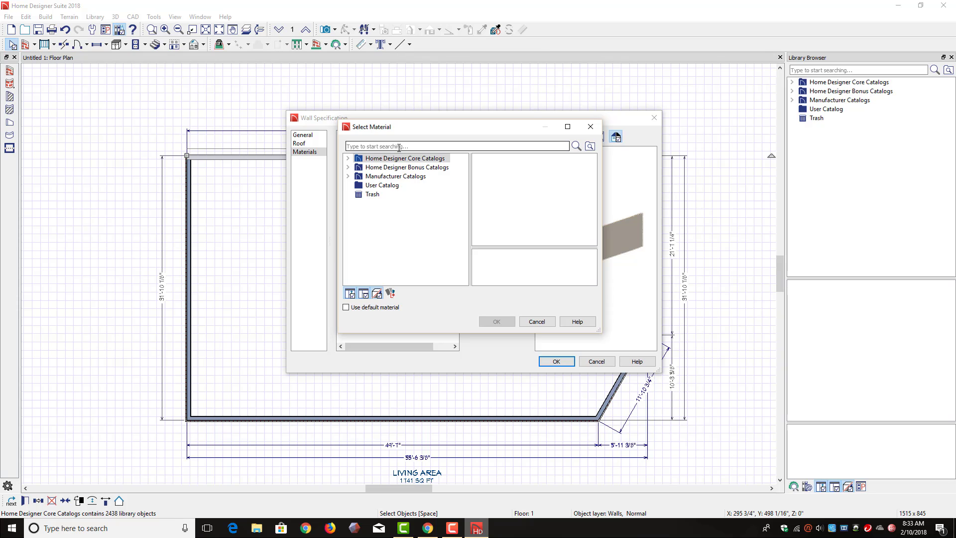
type("Rocks")
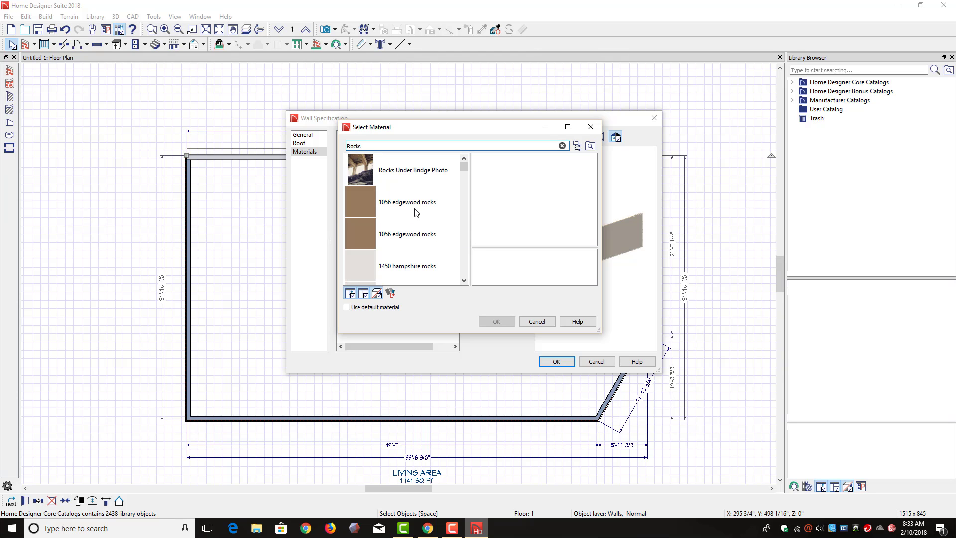
scroll(421, 212, "down", 1)
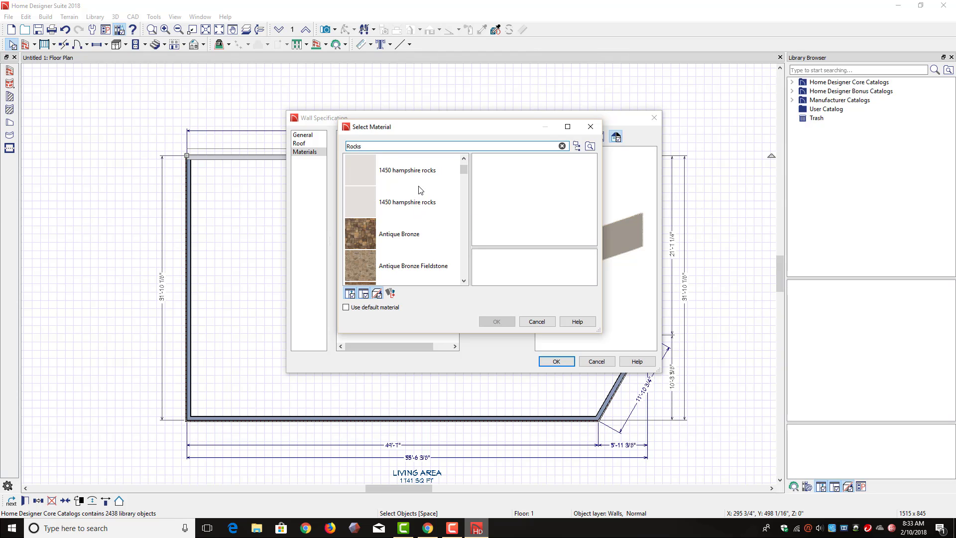
left_click(407, 240)
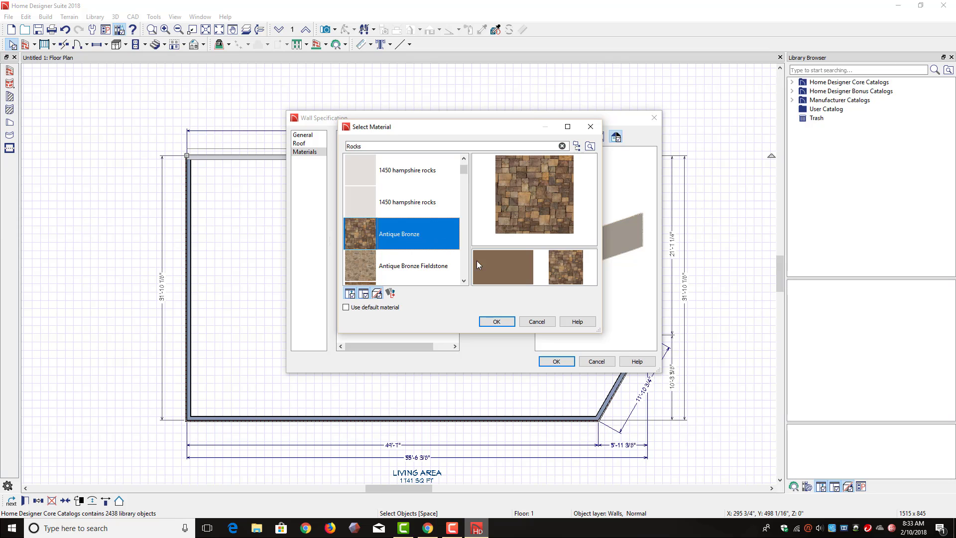
left_click(496, 322)
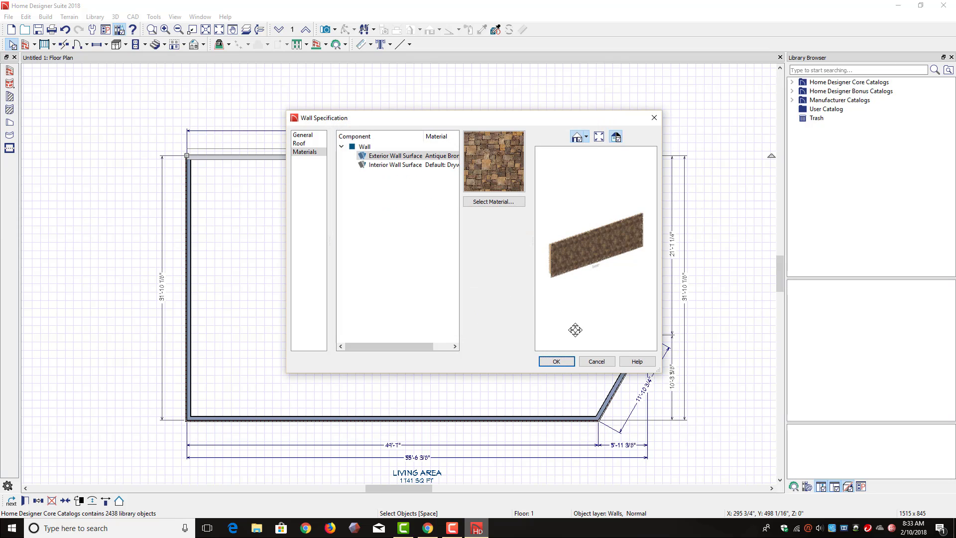
left_click(556, 361)
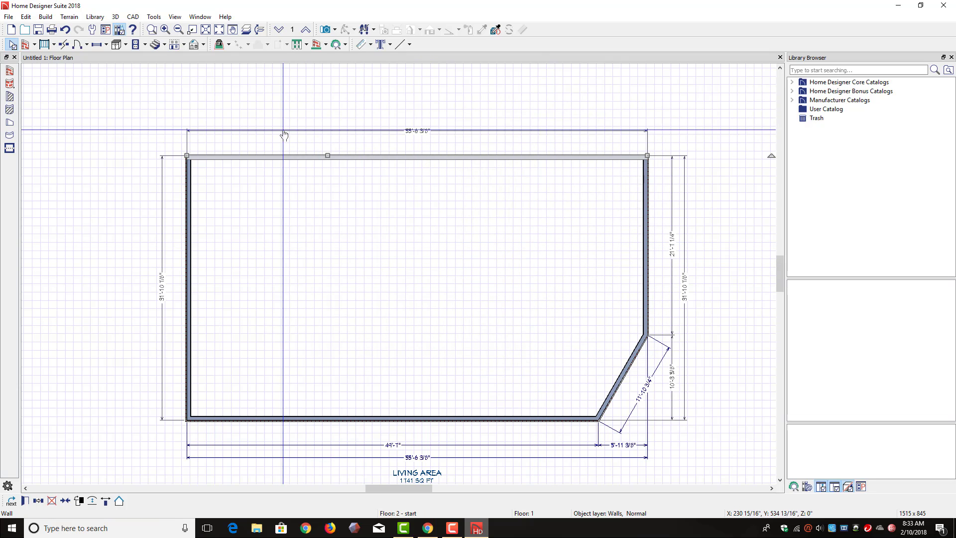
left_click(285, 122)
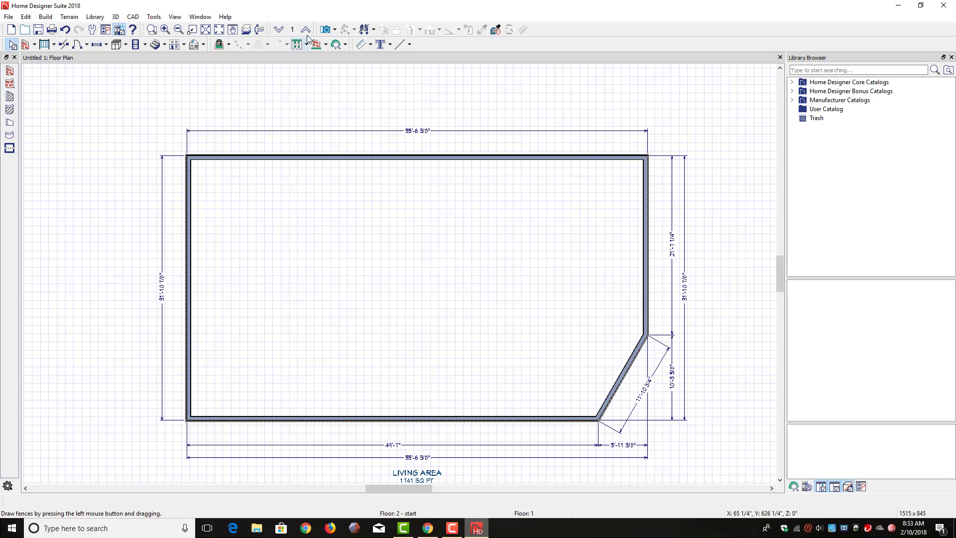
Create a full camera view facing the upper wall from outside, inspect its stone surface, and return to the floor plan.
left_click(322, 33)
left_click_drag(313, 85, 315, 145)
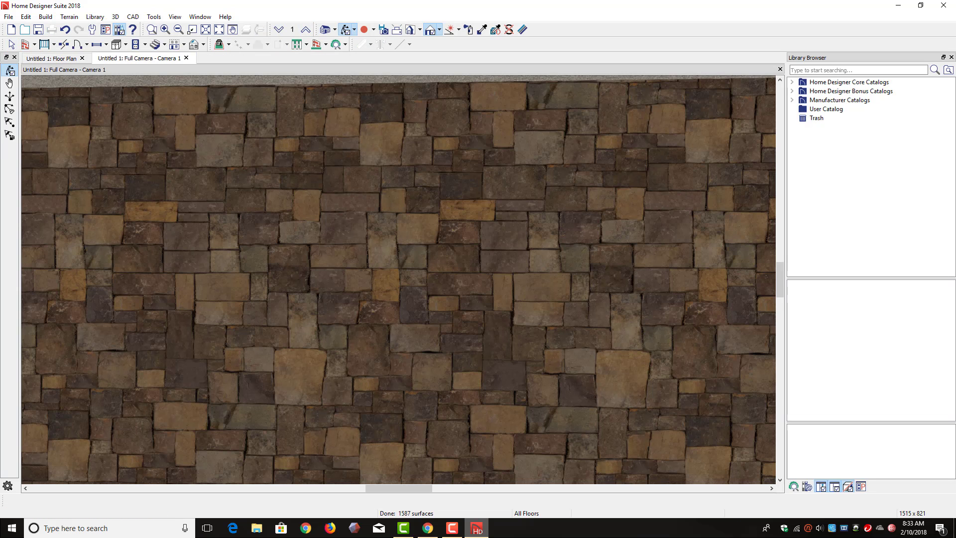
scroll(359, 192, "down", 2)
scroll(359, 193, "down", 5)
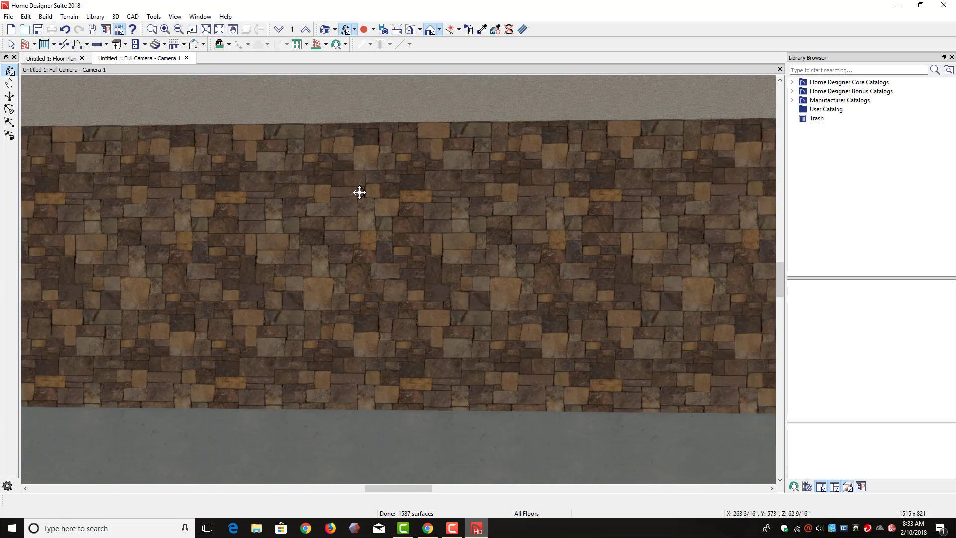
scroll(460, 205, "down", 2)
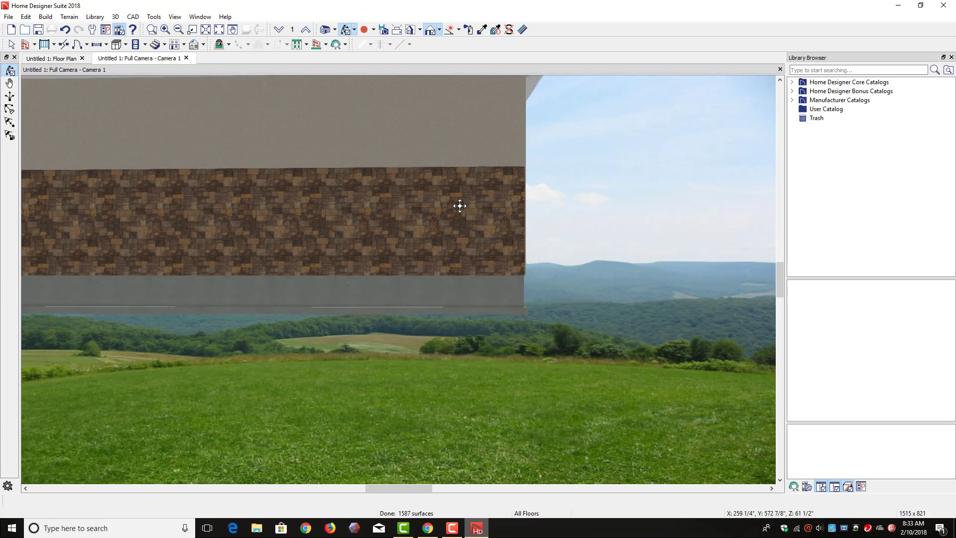
left_click_drag(433, 203, 184, 63)
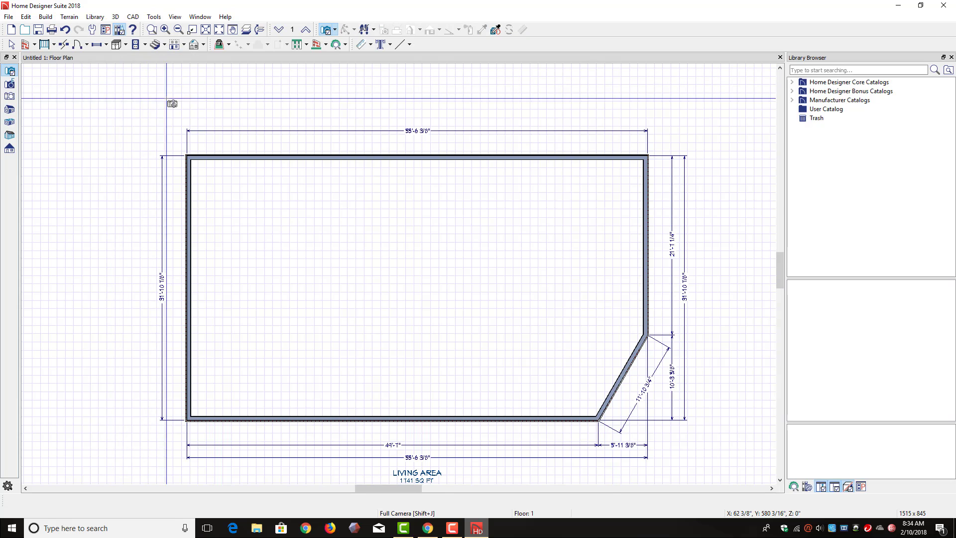
Try to select all the floor 1 exterior walls together and bring up their editing options.
key("space")
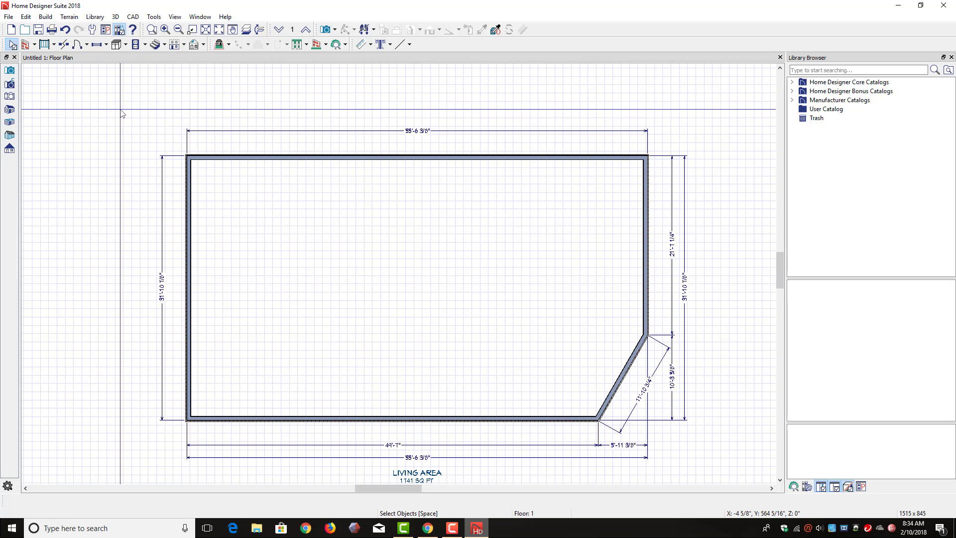
left_click_drag(120, 107, 701, 478)
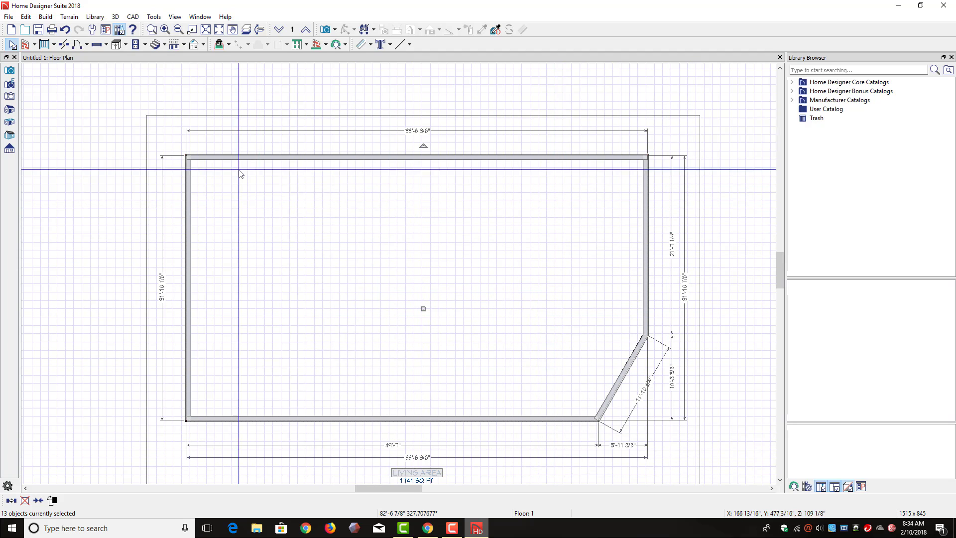
right_click(250, 176)
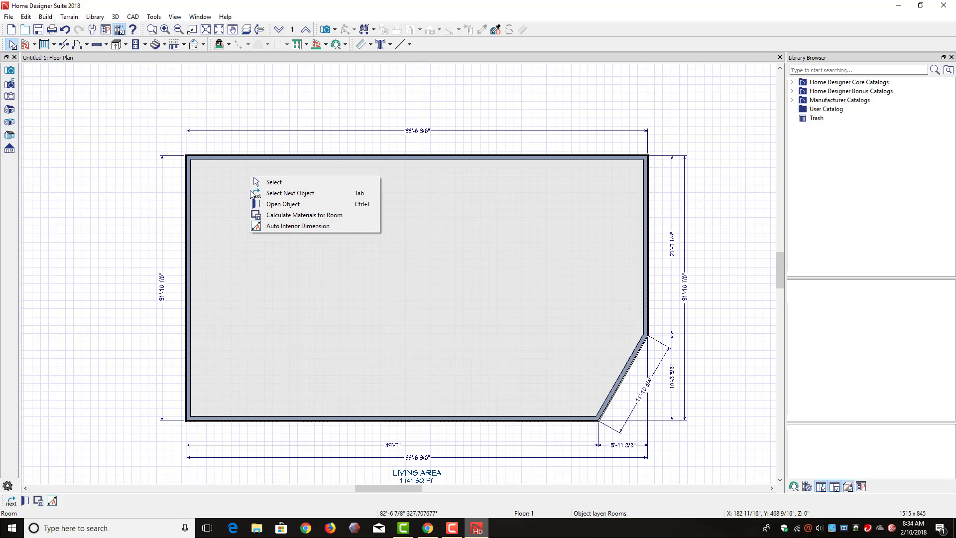
left_click_drag(167, 125, 672, 441)
left_click(636, 403)
right_click(636, 404)
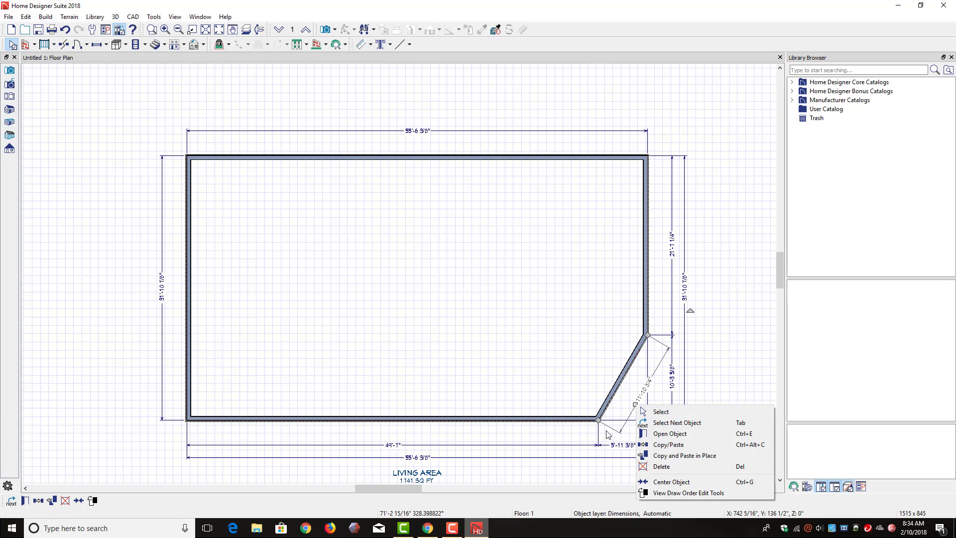
left_click(586, 463)
left_click(571, 420)
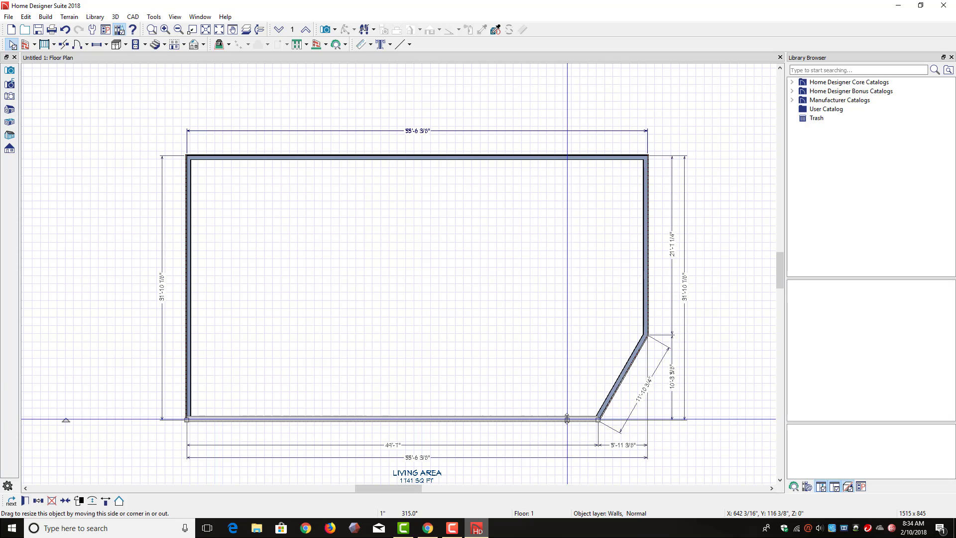
mouse_move(583, 433)
left_mouse_down()
mouse_move(609, 390)
mouse_move(605, 333)
mouse_move(562, 264)
mouse_move(568, 428)
mouse_move(579, 420)
left_mouse_up()
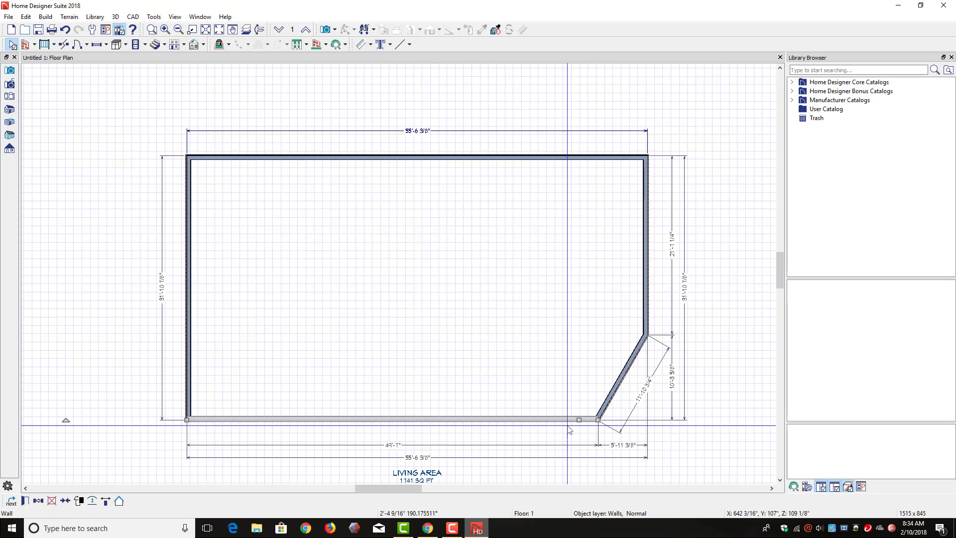
right_click(561, 418)
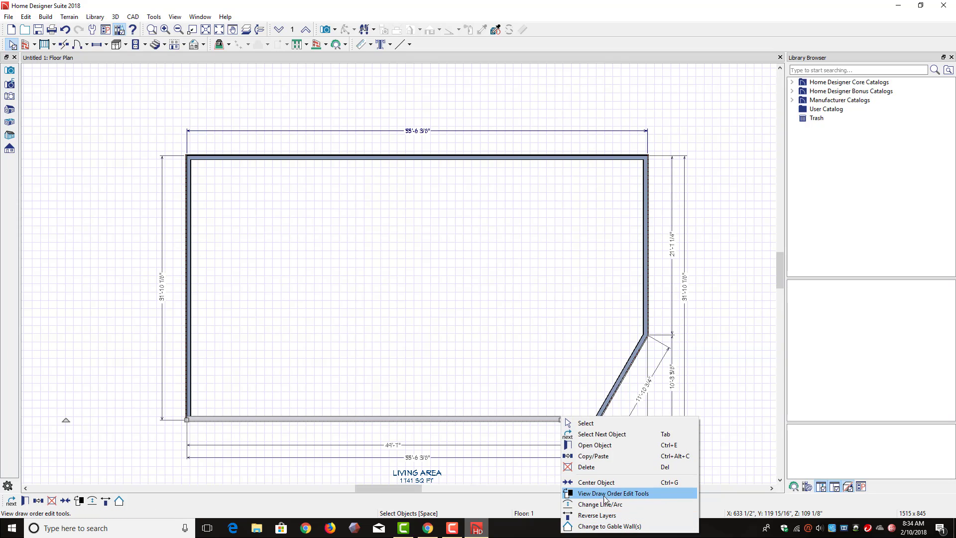
left_click(586, 423)
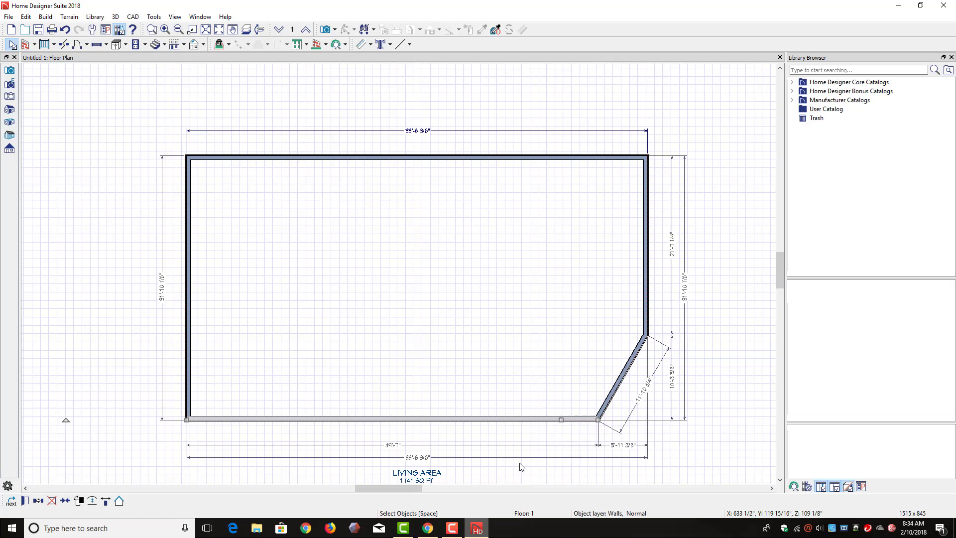
Set the floor 1 lower wall's exterior surface material to Antique Bronze, found by searching the material library for "rocks".
double_click(524, 419)
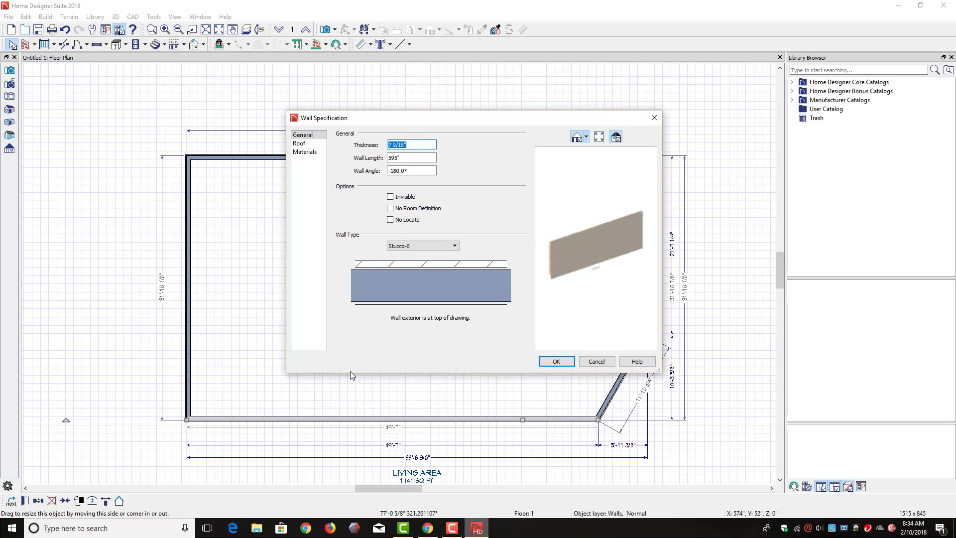
left_click(305, 152)
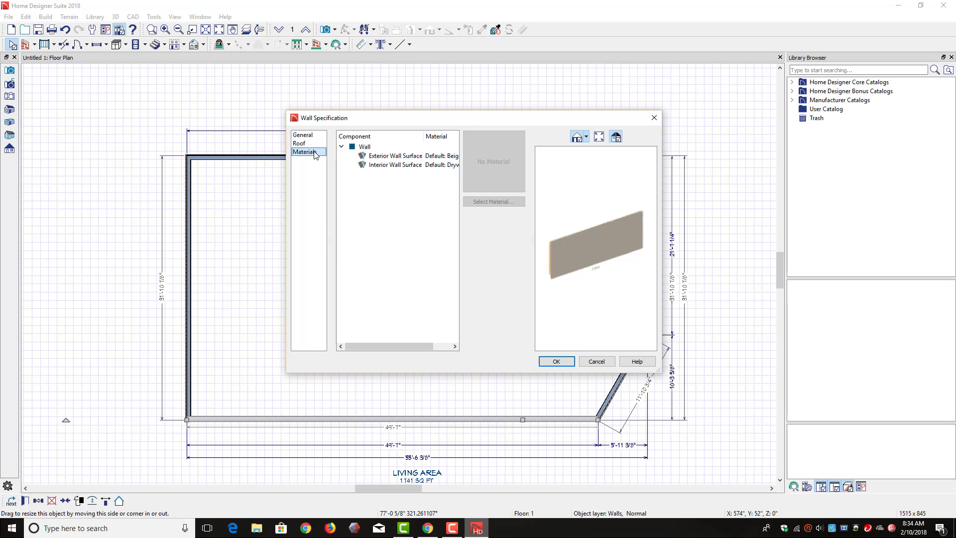
left_click(421, 157)
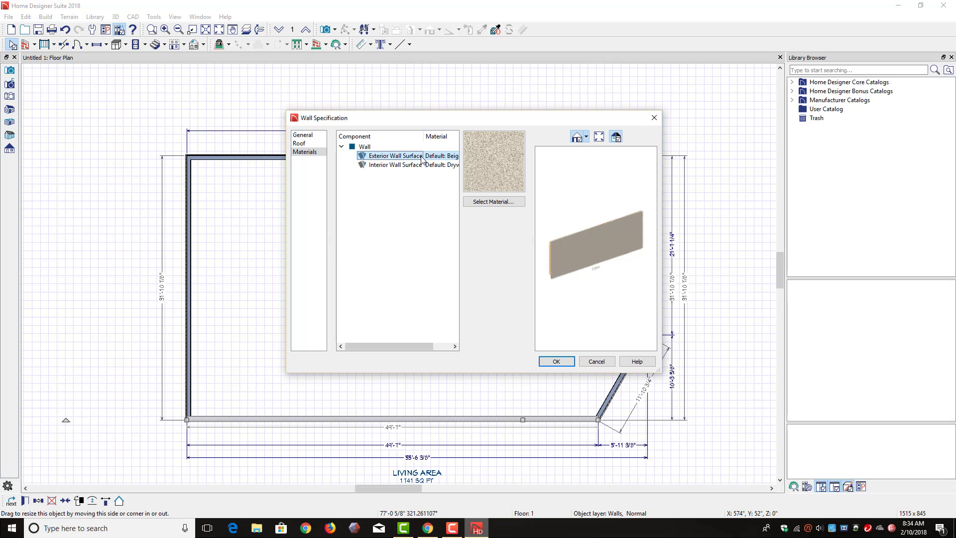
left_click(490, 202)
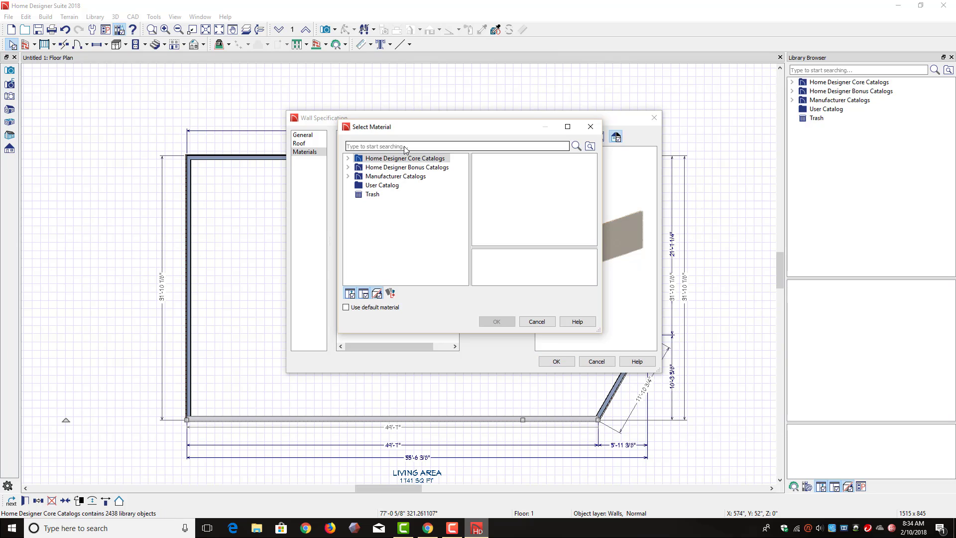
type("rocks")
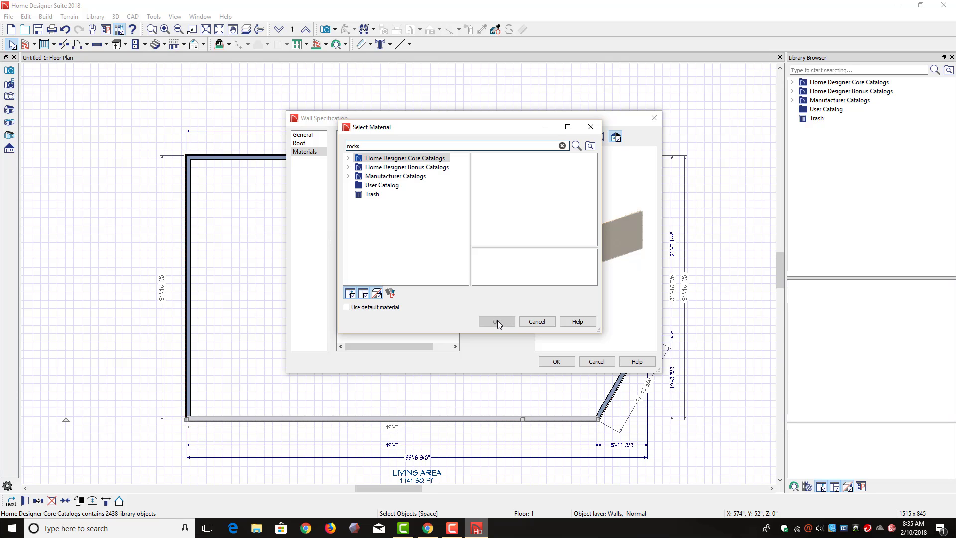
scroll(401, 237, "down", 1)
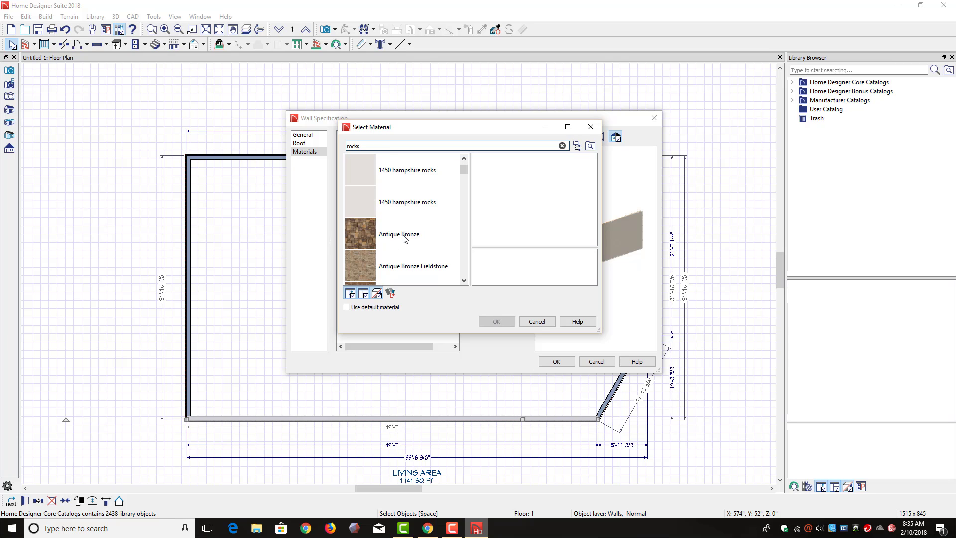
left_click(412, 247)
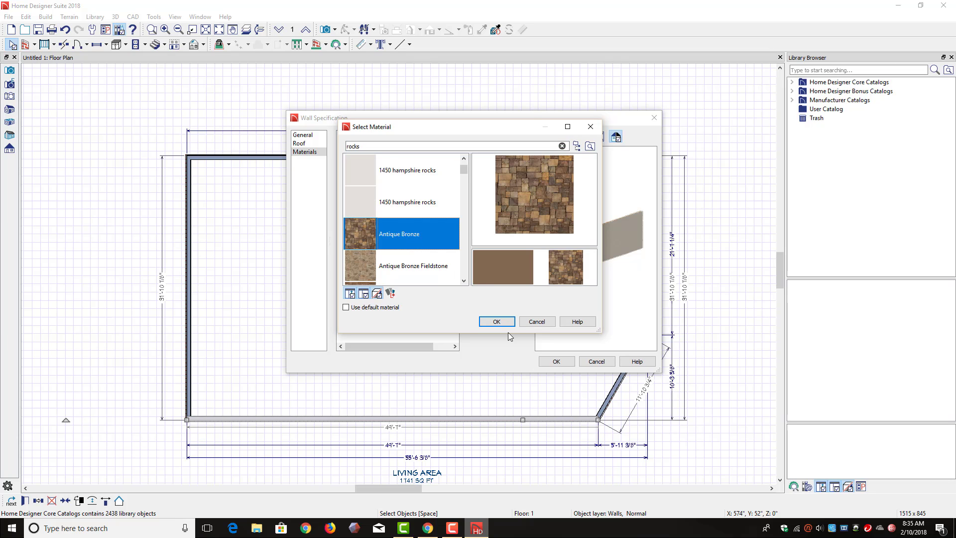
left_click(497, 321)
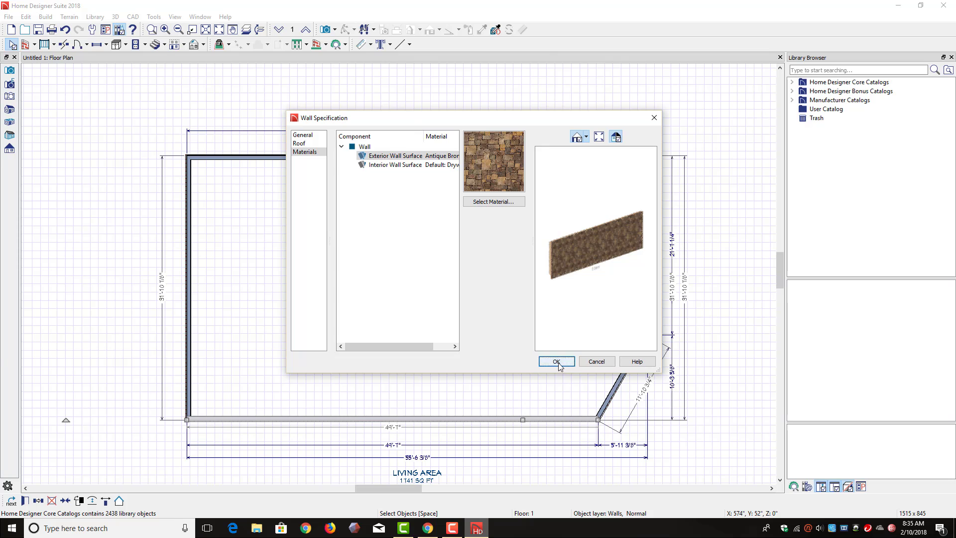
left_click(557, 362)
Apply Antique Bronze to the exterior surface of the angled corner wall, found by searching the materials for "rocks".
double_click(622, 387)
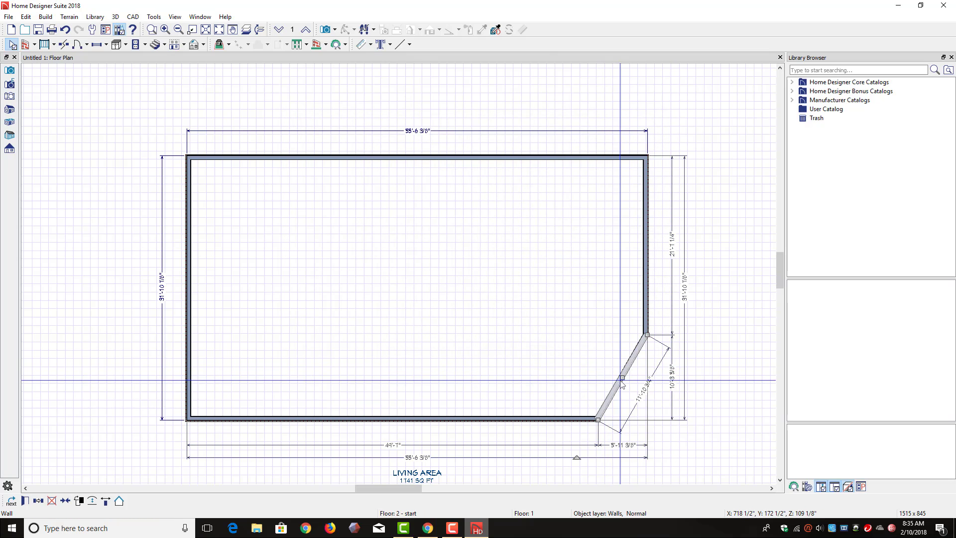
left_click(305, 151)
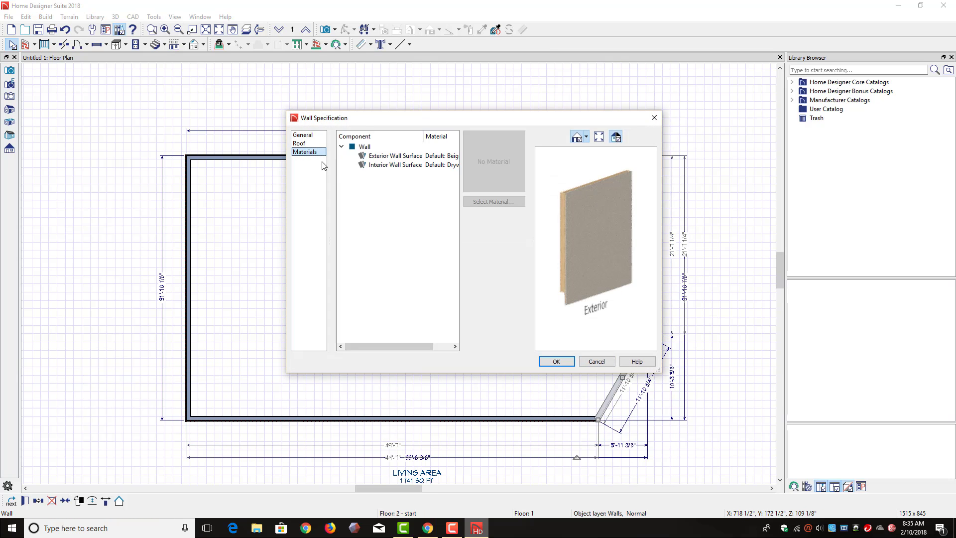
left_click(394, 157)
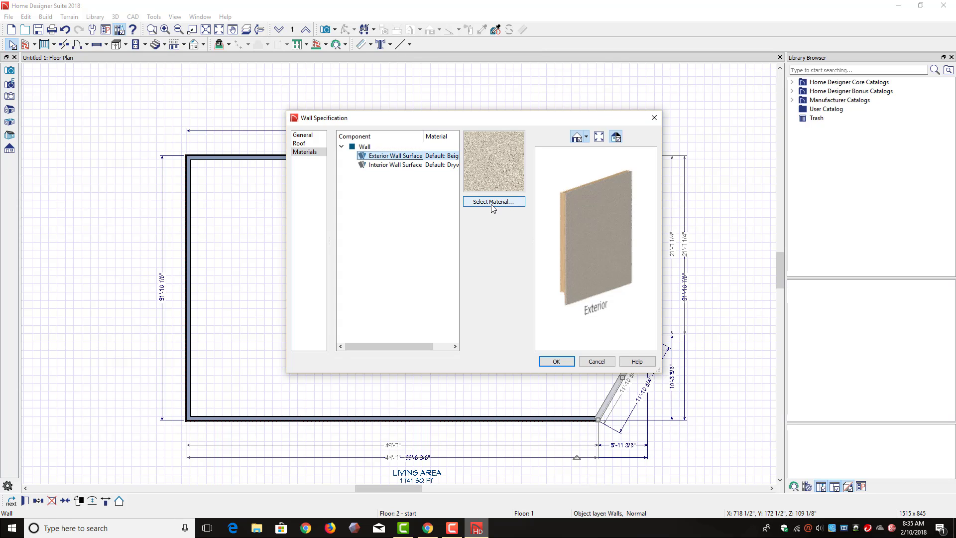
left_click(489, 204)
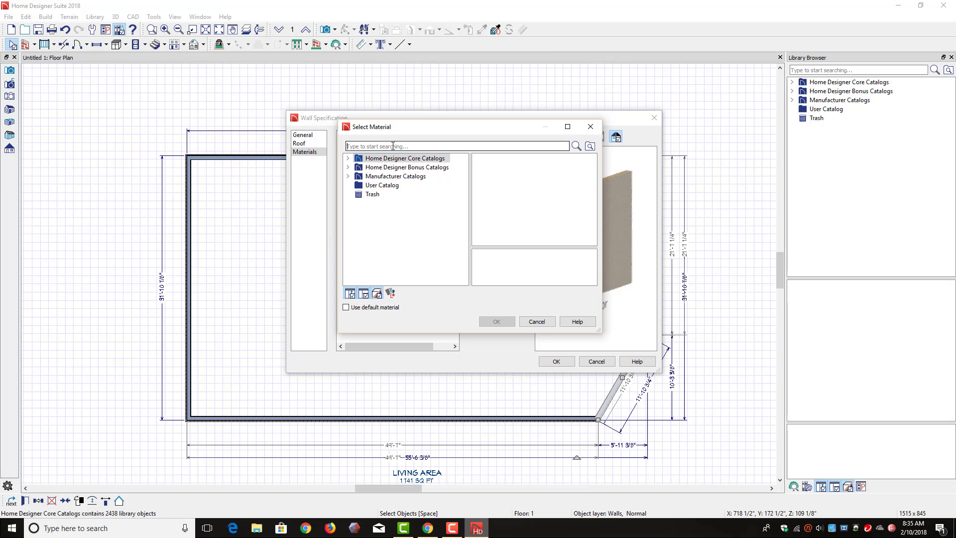
type("rocks")
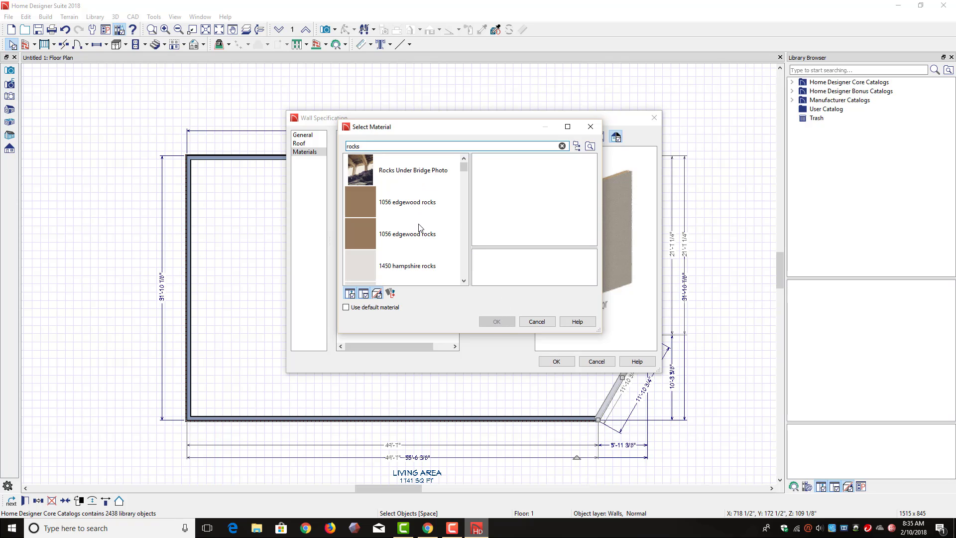
scroll(419, 228, "down", 1)
left_click(398, 233)
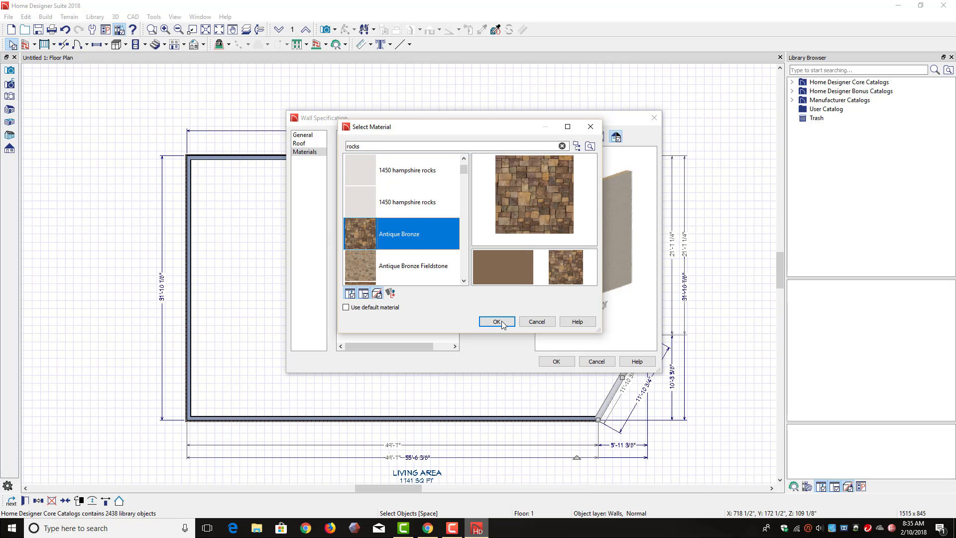
left_click(497, 321)
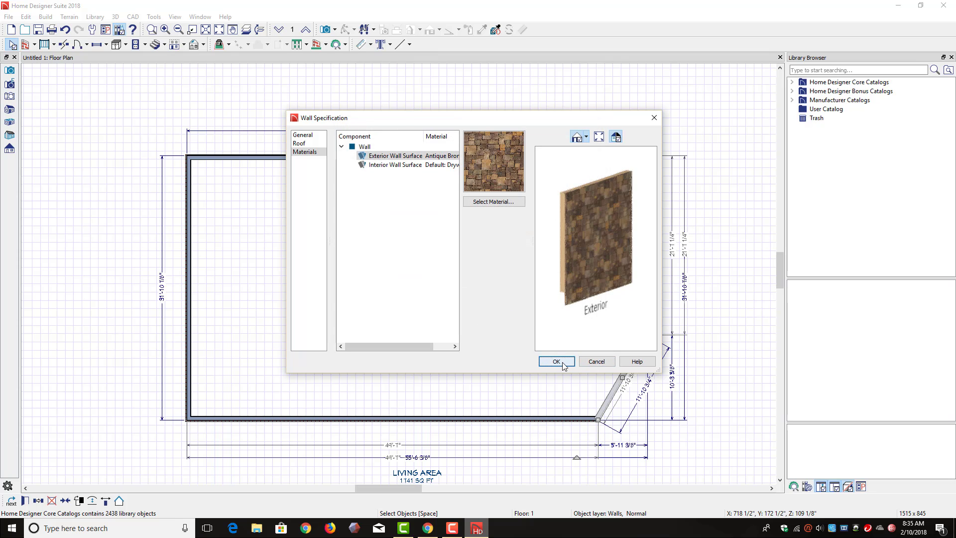
left_click(552, 360)
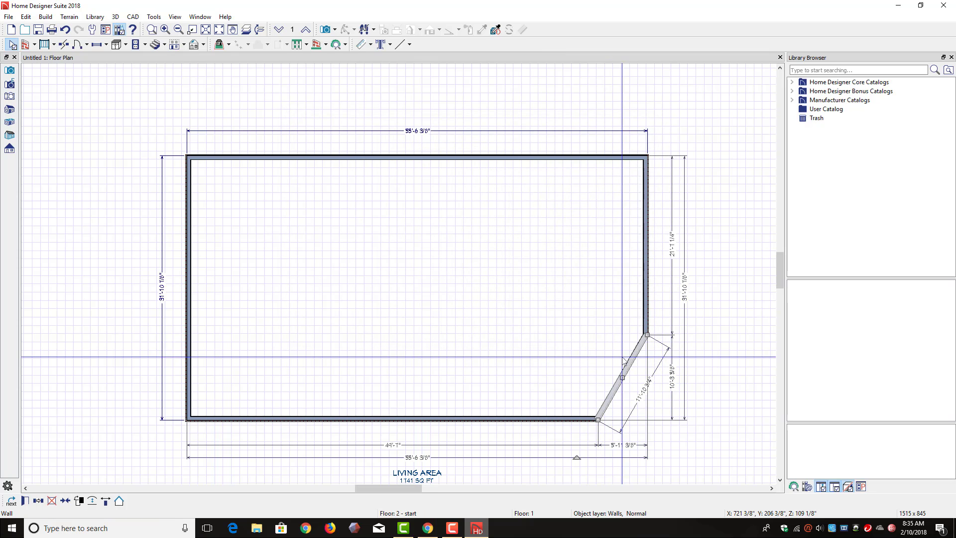
Set the right-hand wall's exterior surface material to Antique Bronze, found by searching the material library for "rocks".
left_click(645, 307)
right_click(647, 309)
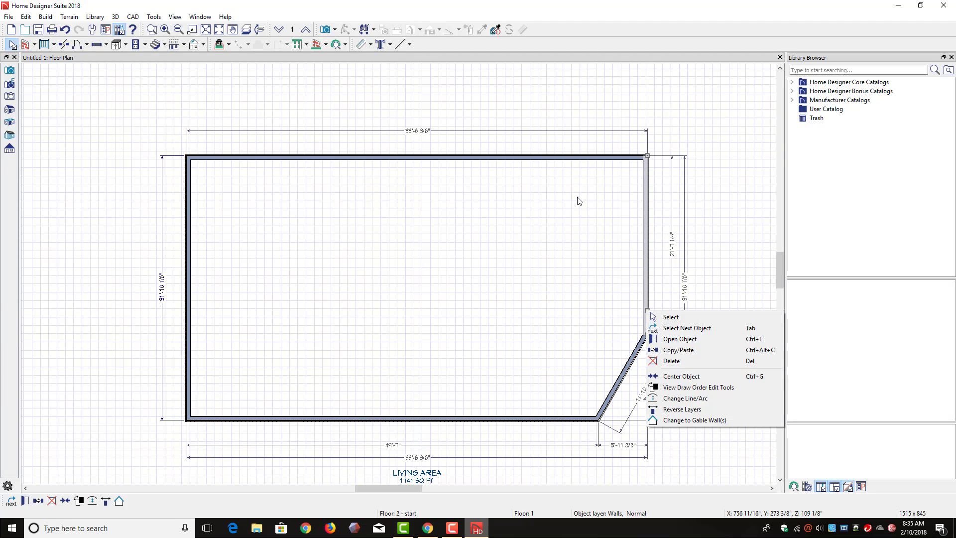
double_click(646, 250)
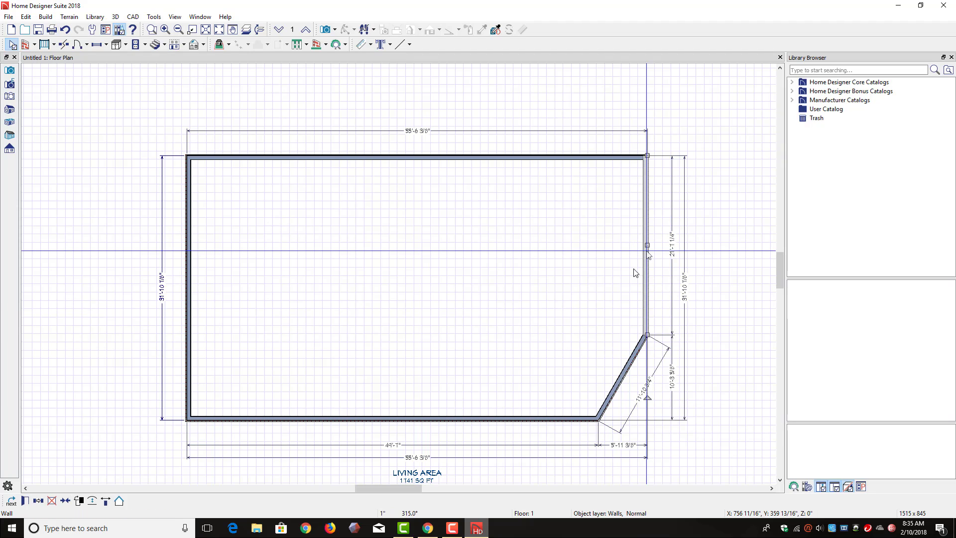
left_click(306, 152)
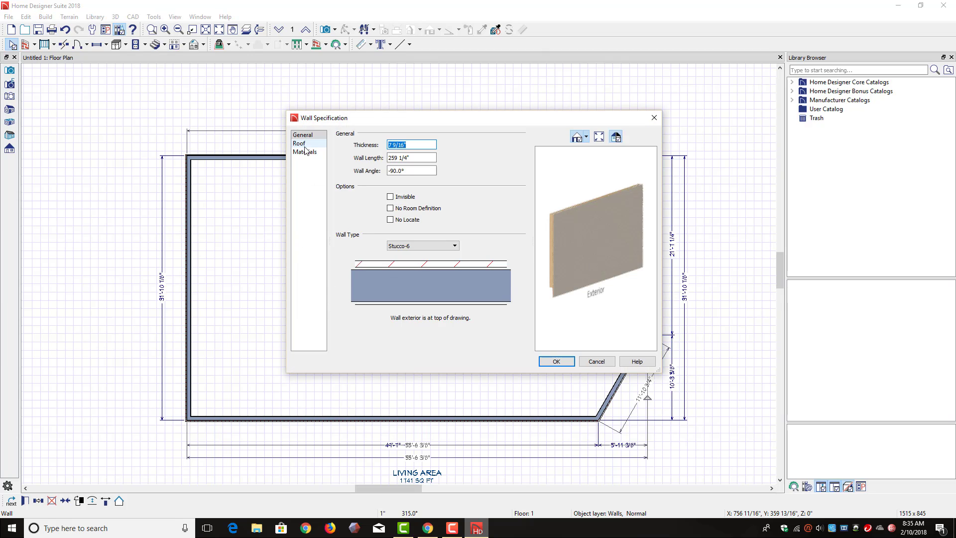
left_click(393, 156)
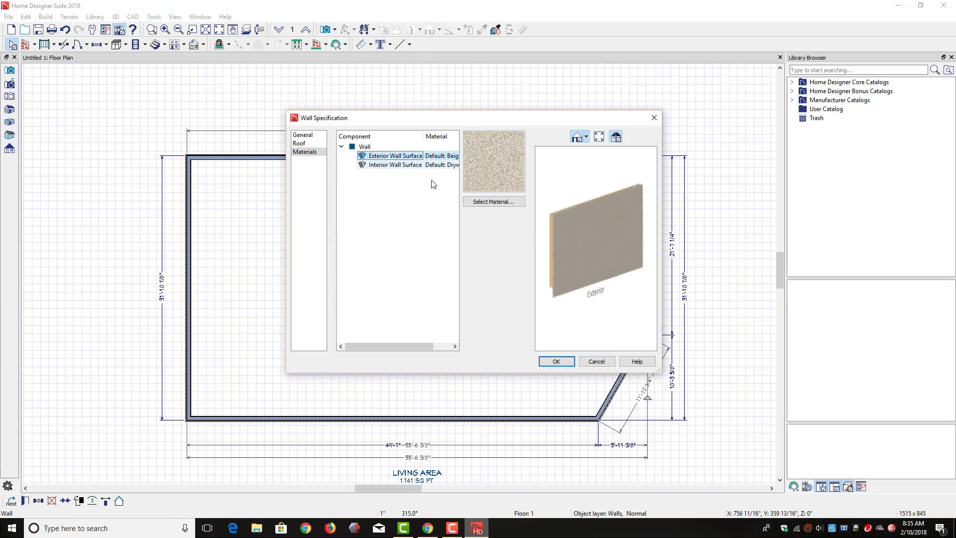
left_click(494, 201)
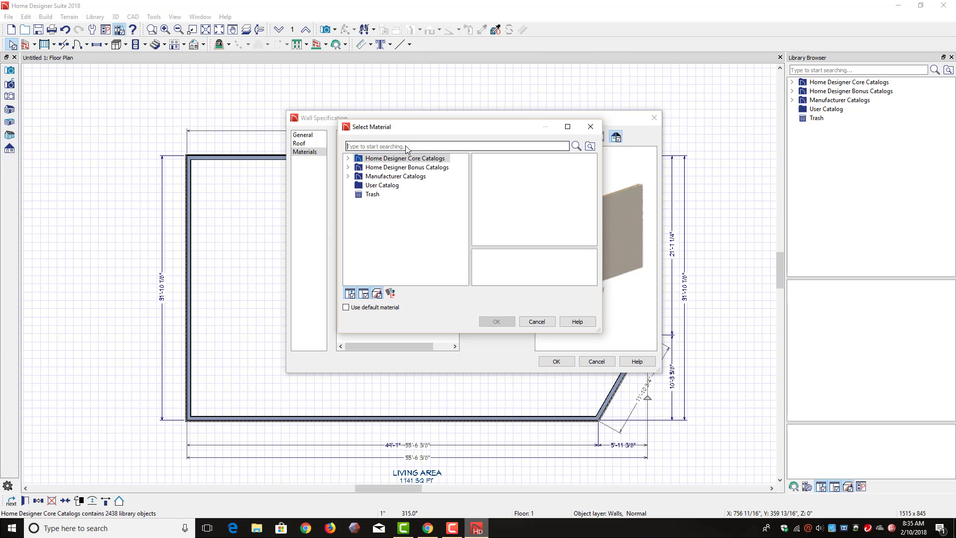
type("rocks")
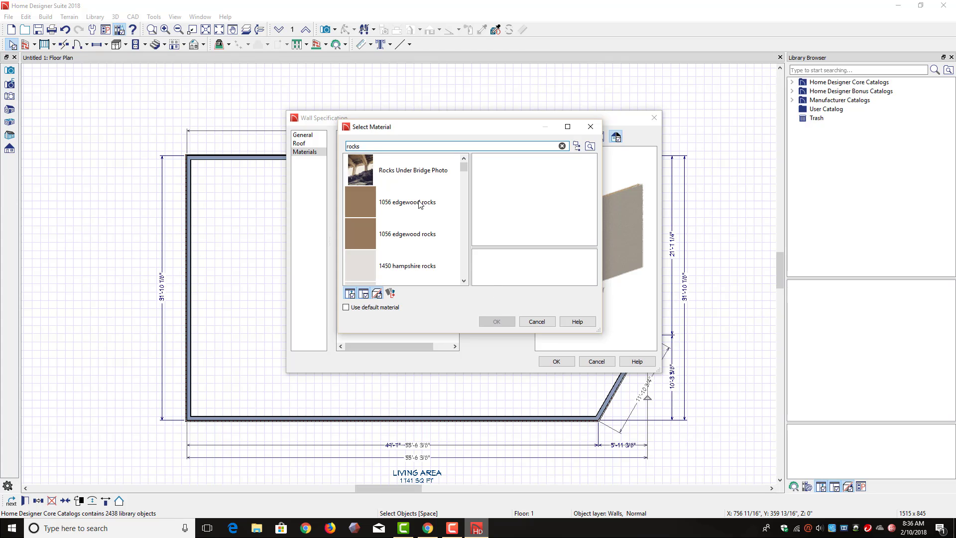
scroll(420, 201, "down", 2)
scroll(419, 202, "up", 1)
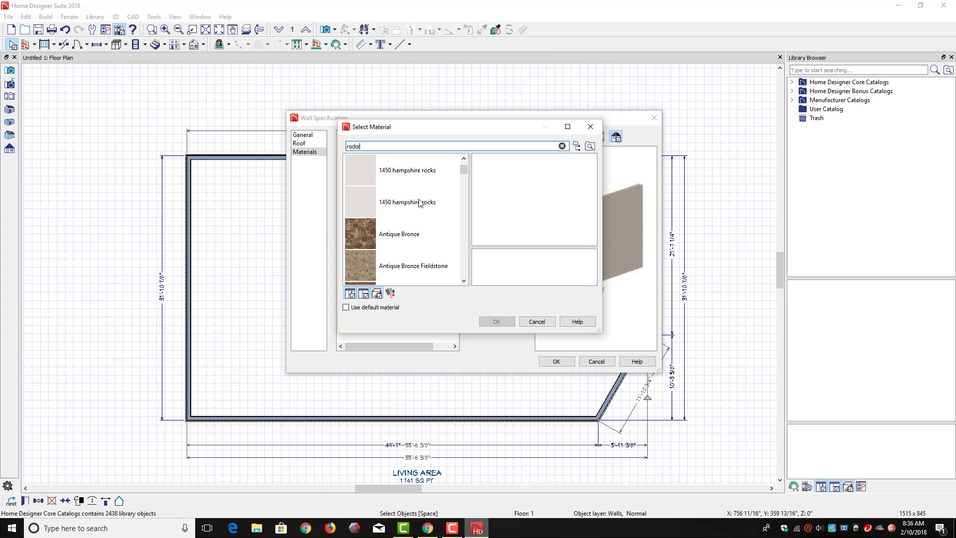
left_click(418, 238)
left_click(495, 322)
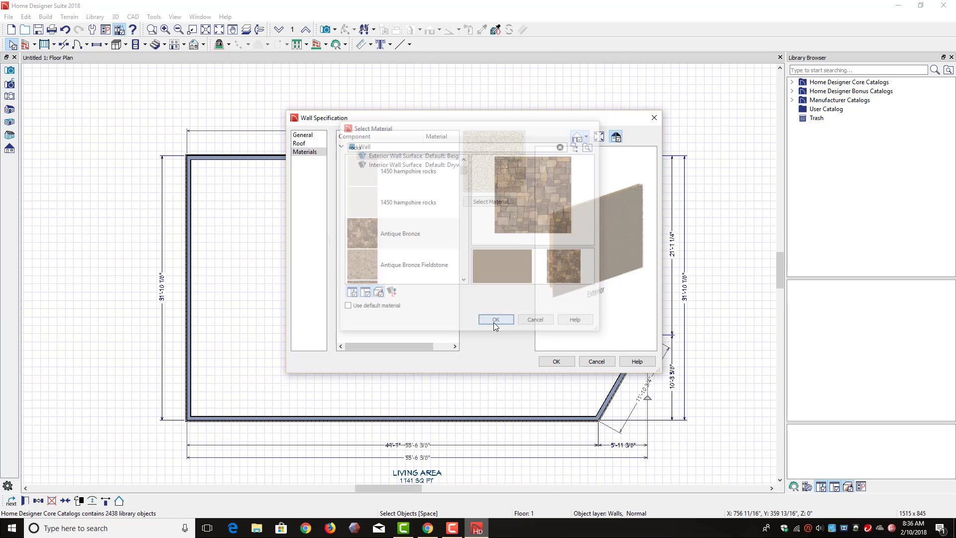
left_click(556, 361)
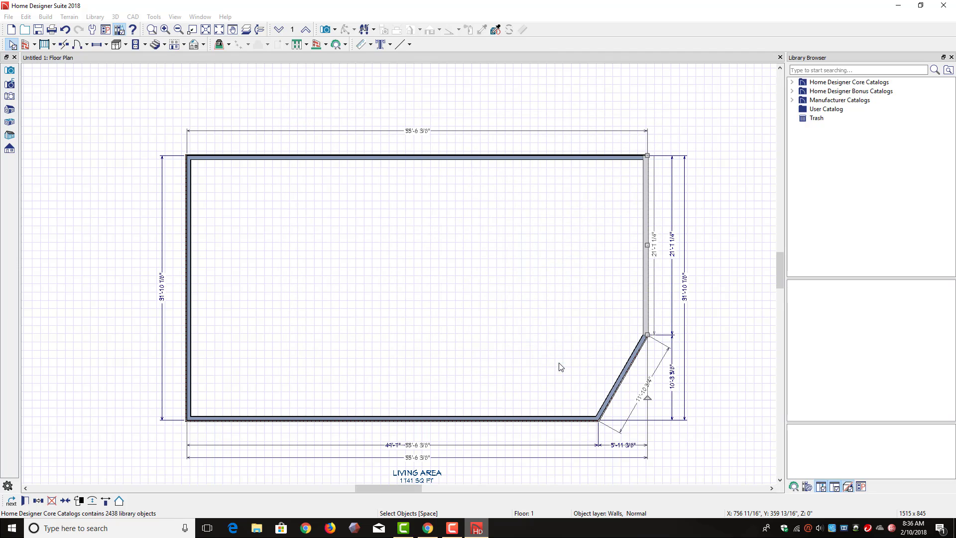
Set the floor 1 left-hand wall's exterior surface material to Antique Bronze, found by searching the material library for "rocks".
double_click(189, 318)
left_click(305, 151)
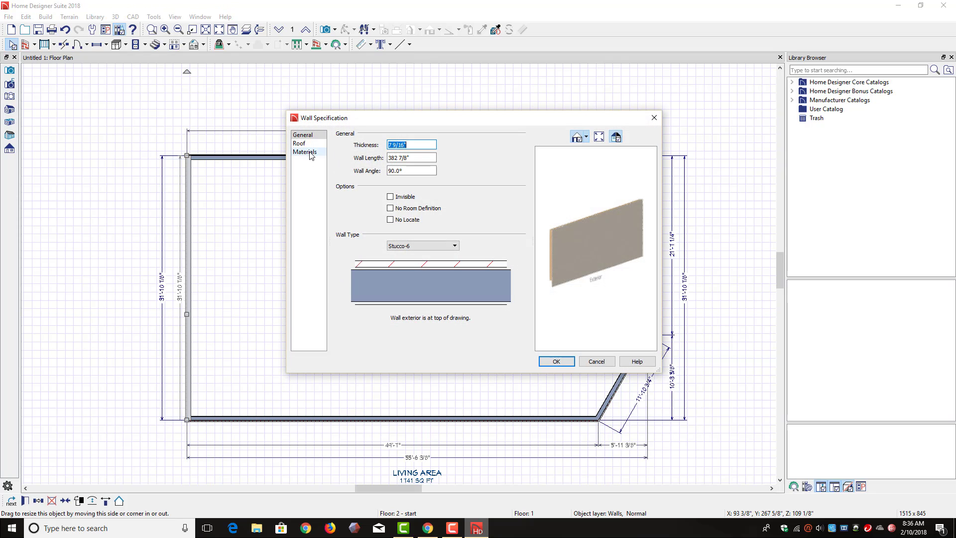
left_click(404, 156)
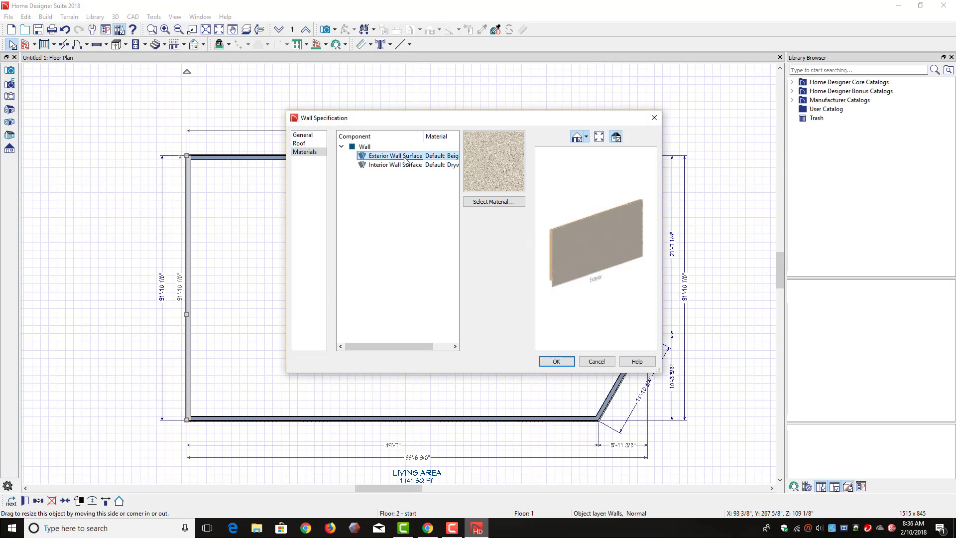
left_click(495, 202)
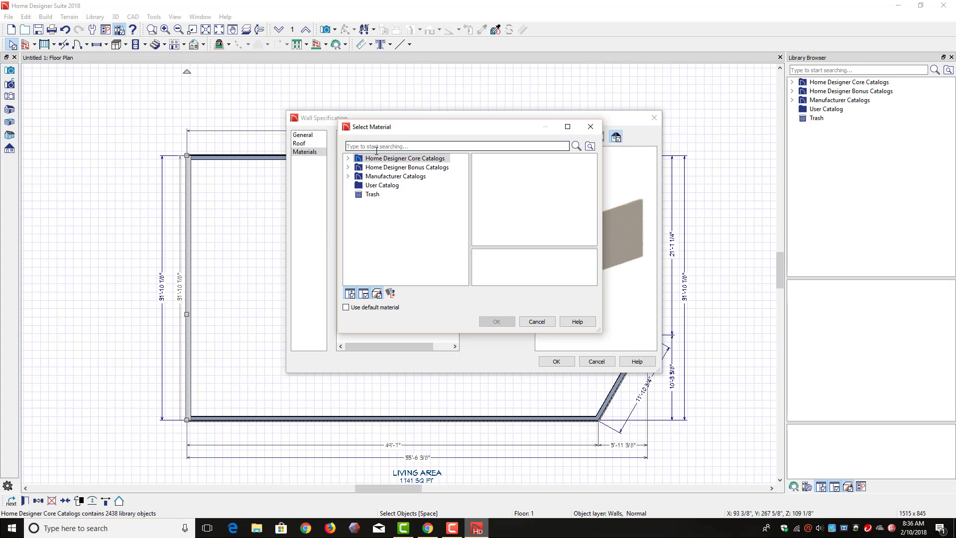
type("ro")
type("cks")
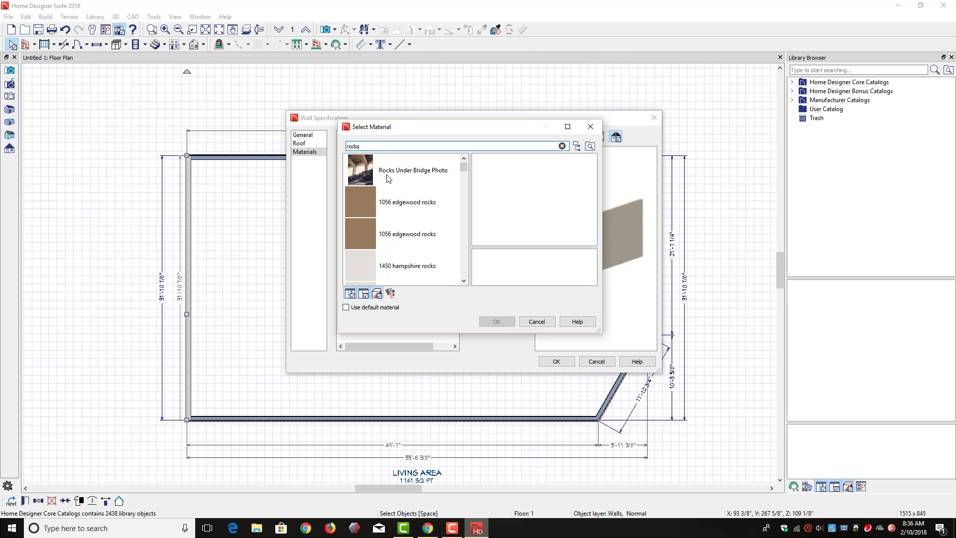
scroll(409, 231, "down", 1)
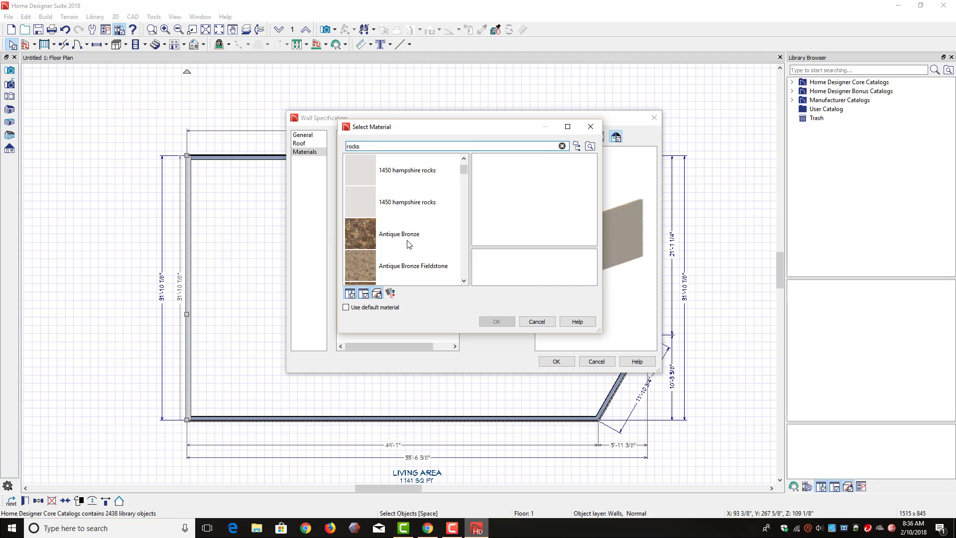
left_click(409, 243)
left_click(498, 322)
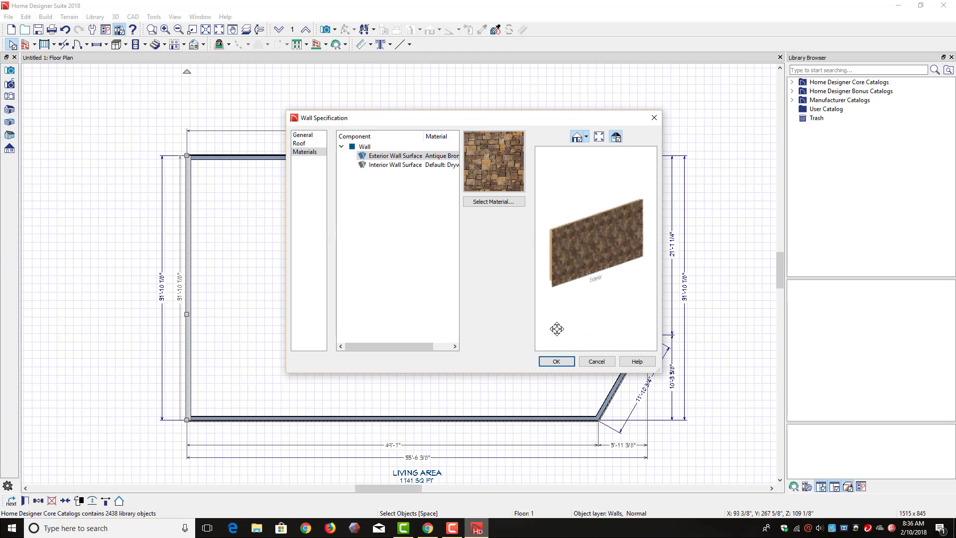
left_click(568, 359)
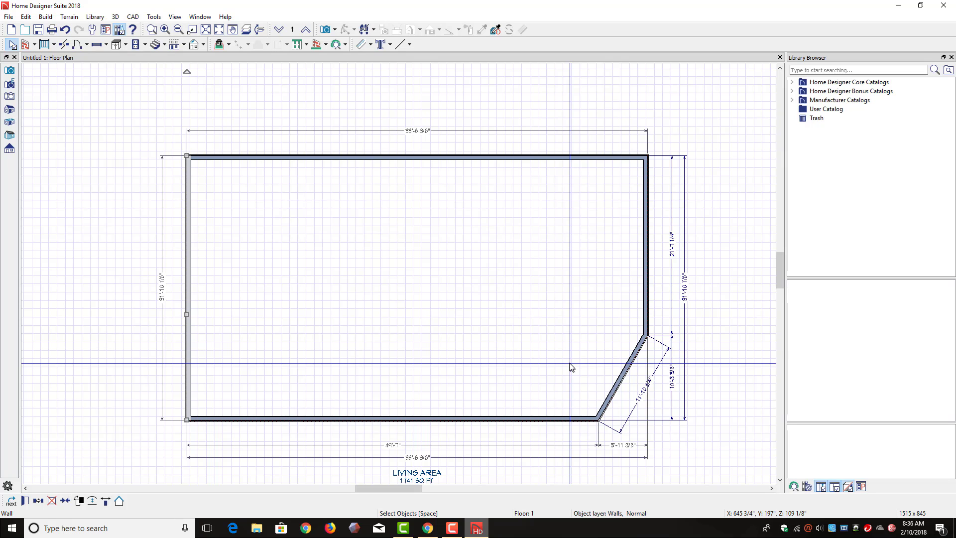
Switch up to floor 2 and delete that floor with all of its data.
left_click(305, 30)
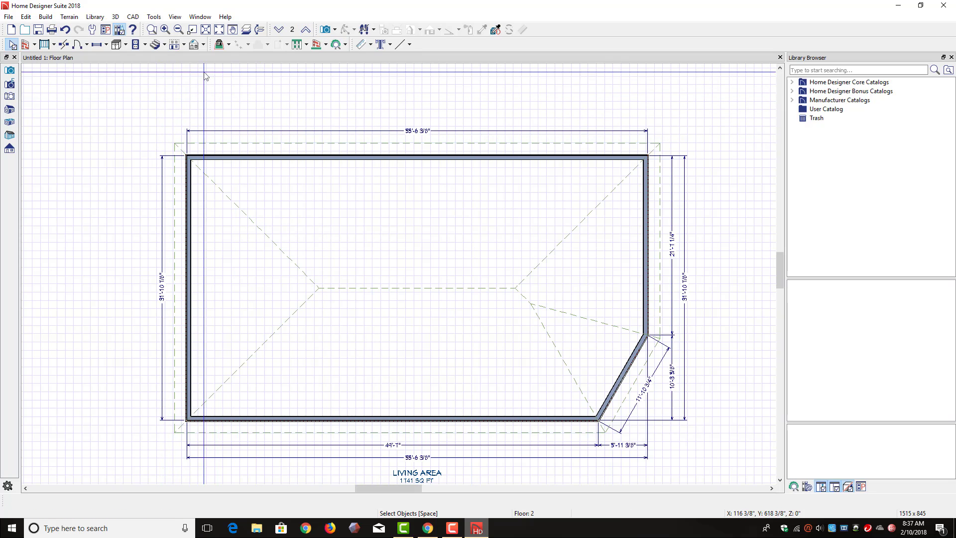
left_click(176, 44)
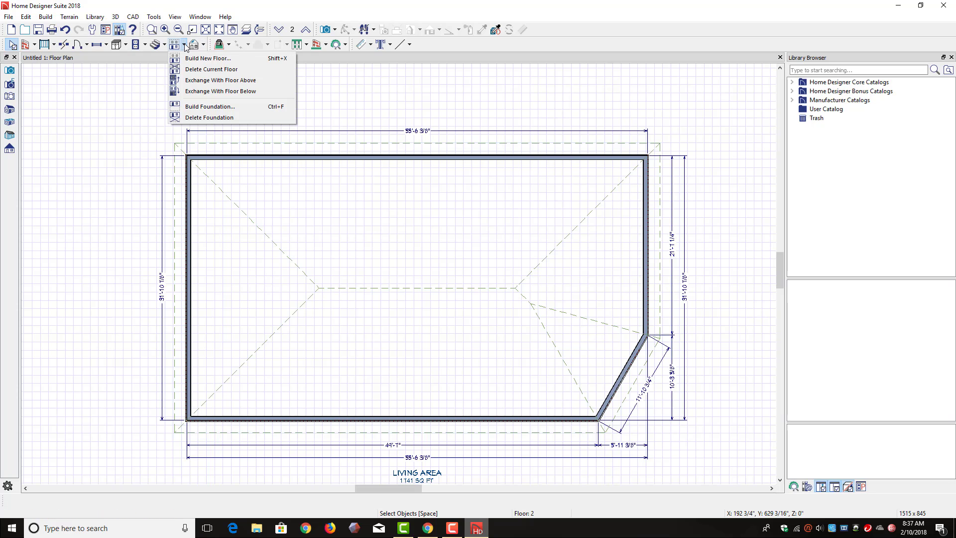
left_click(205, 69)
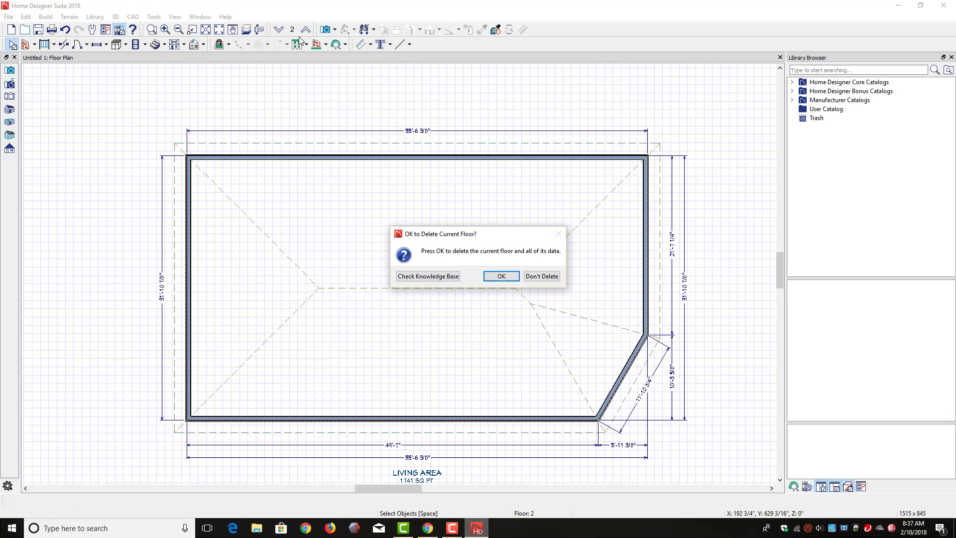
left_click(495, 275)
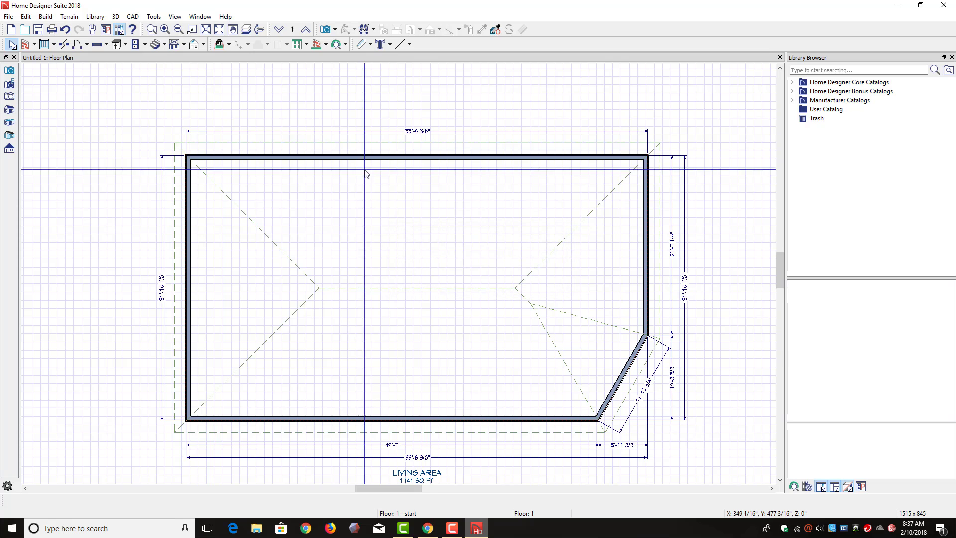
Build a new second floor above floor 1, keeping the default structure and material settings.
left_click(281, 31)
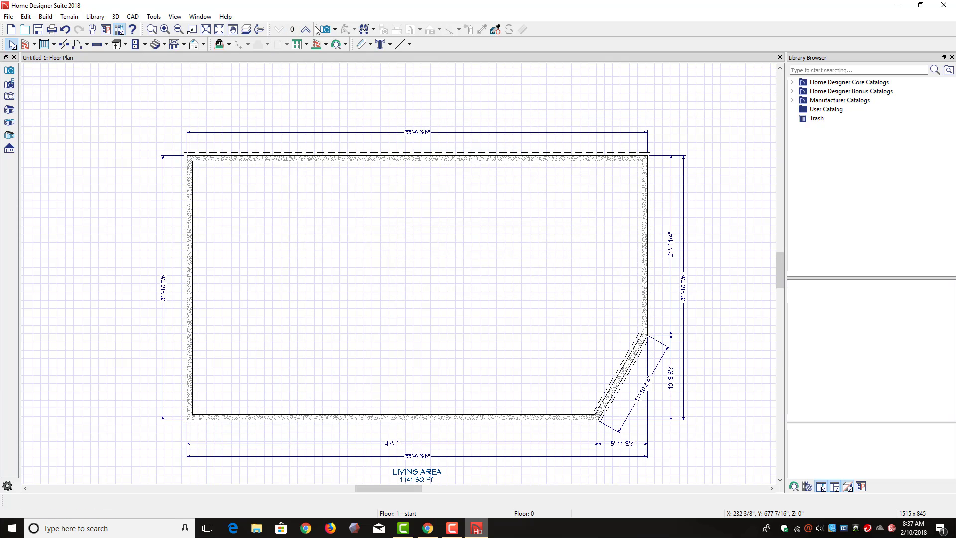
left_click(305, 31)
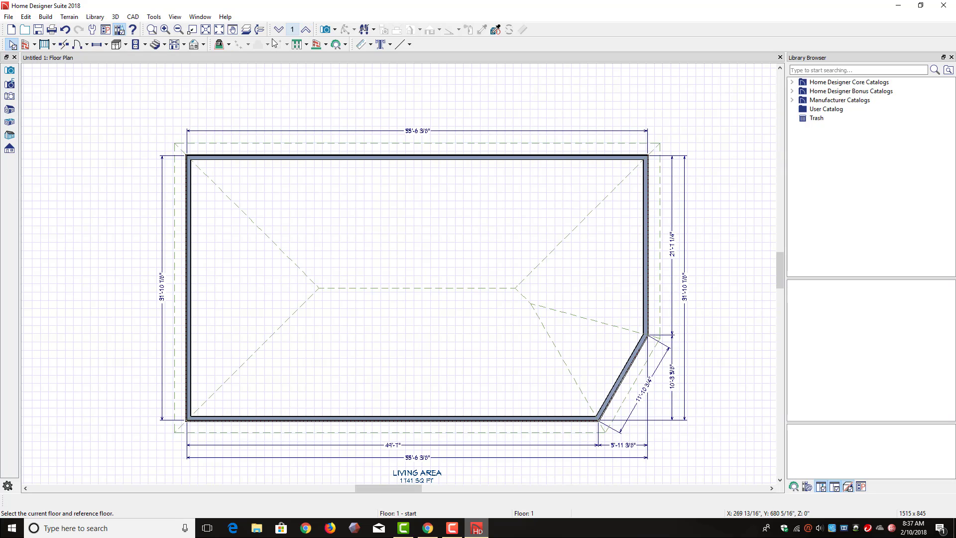
left_click(182, 45)
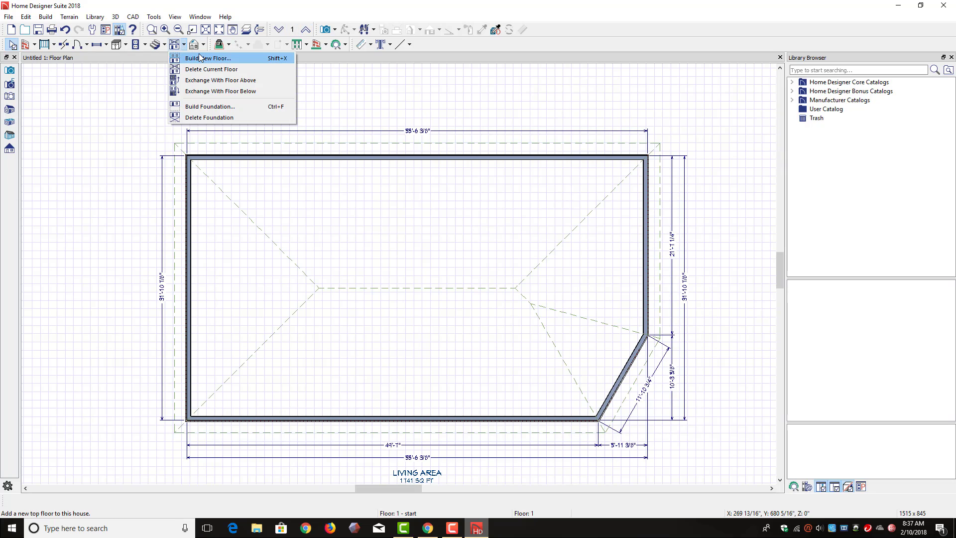
left_click(200, 58)
left_click(448, 272)
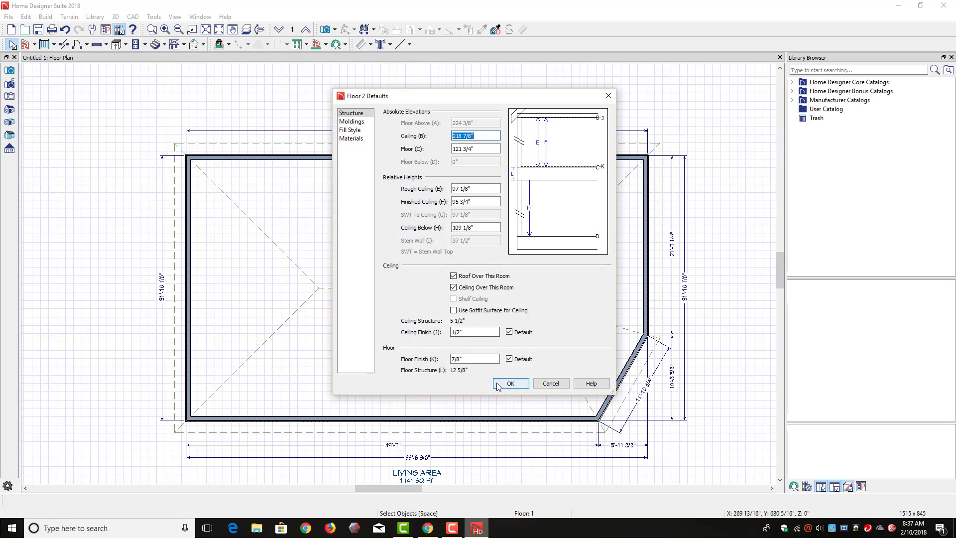
left_click(352, 138)
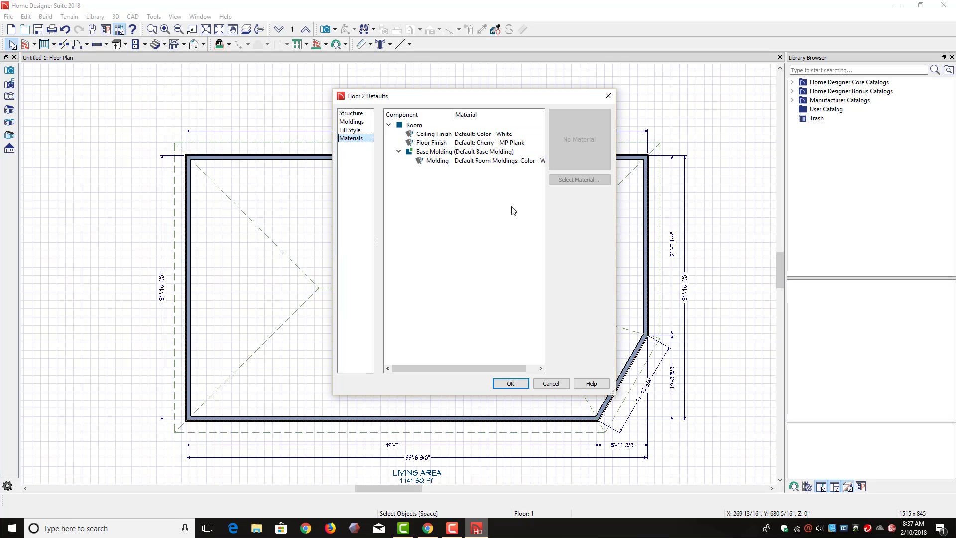
left_click(517, 384)
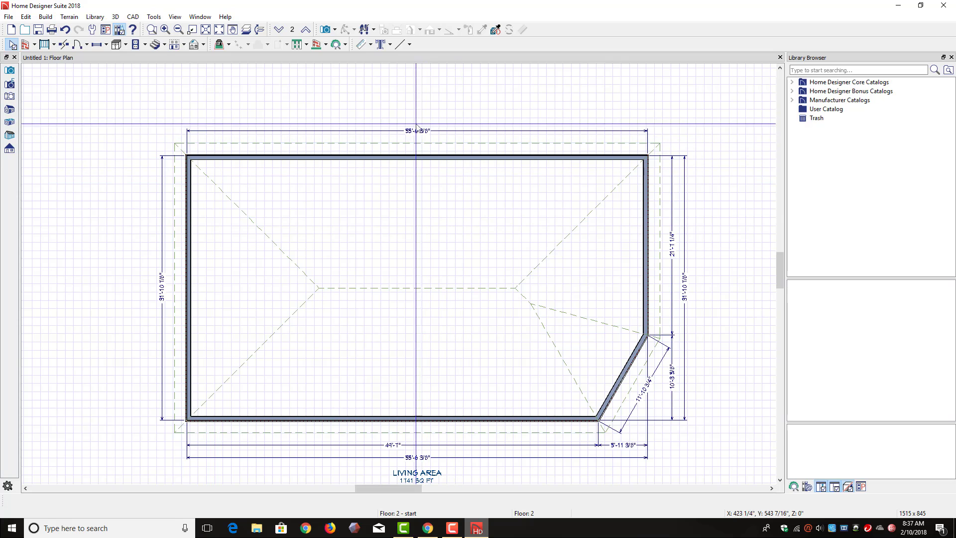
Create a full camera view facing the upper wall of the plan and frame the whole house to check its exterior materials.
left_click(326, 30)
left_click_drag(369, 85, 382, 154)
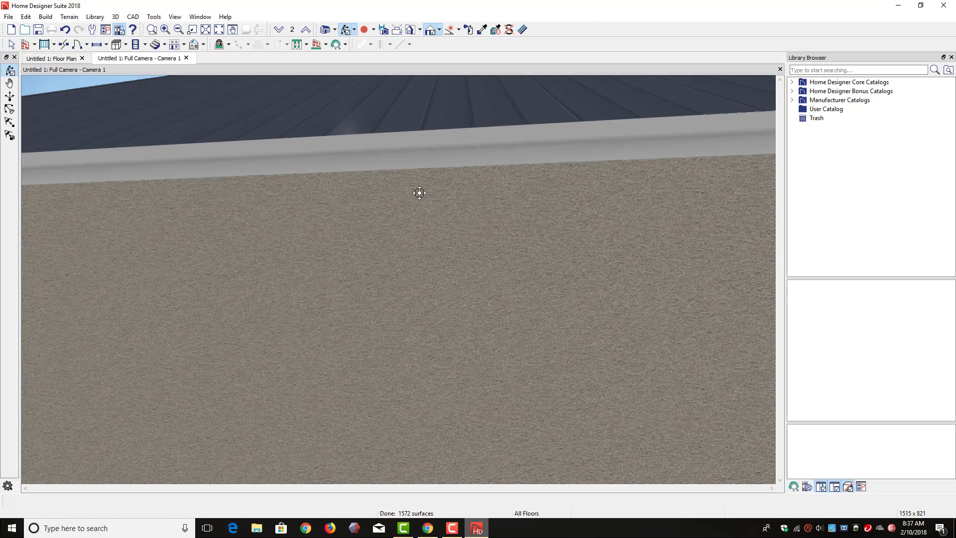
left_click_drag(424, 208, 593, 312)
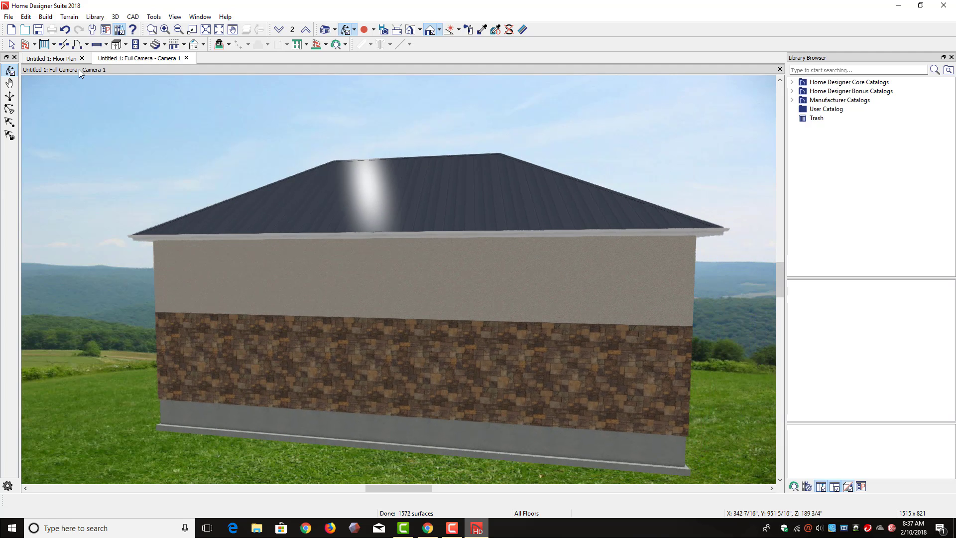
In the floor plan, set the floor 2 upper wall's exterior surface material to Antique Bronze, found by searching for "rocks".
left_click(68, 58)
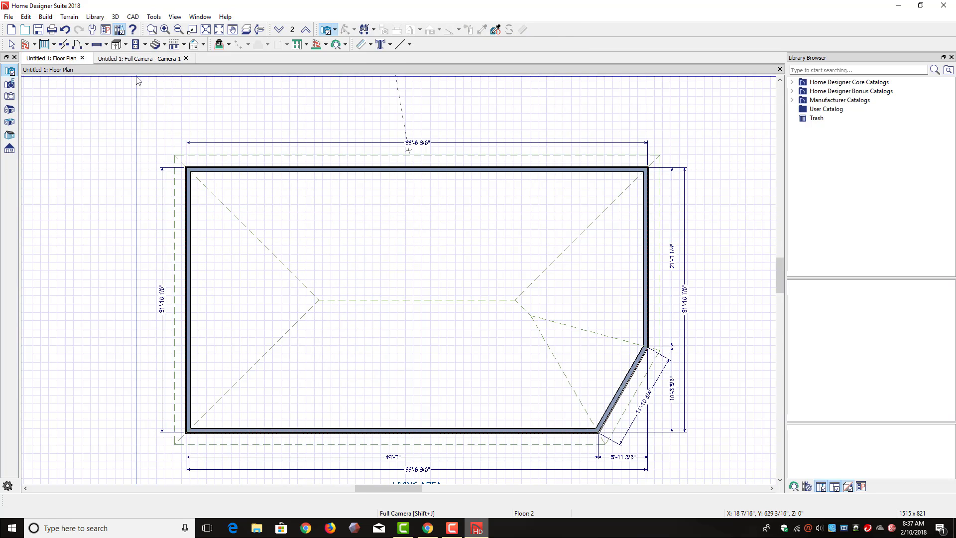
left_click(13, 46)
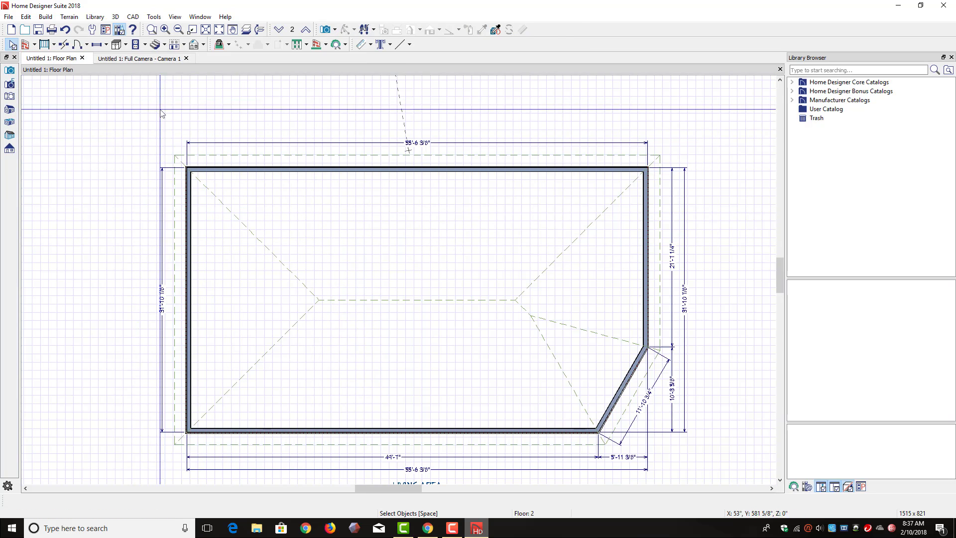
double_click(292, 170)
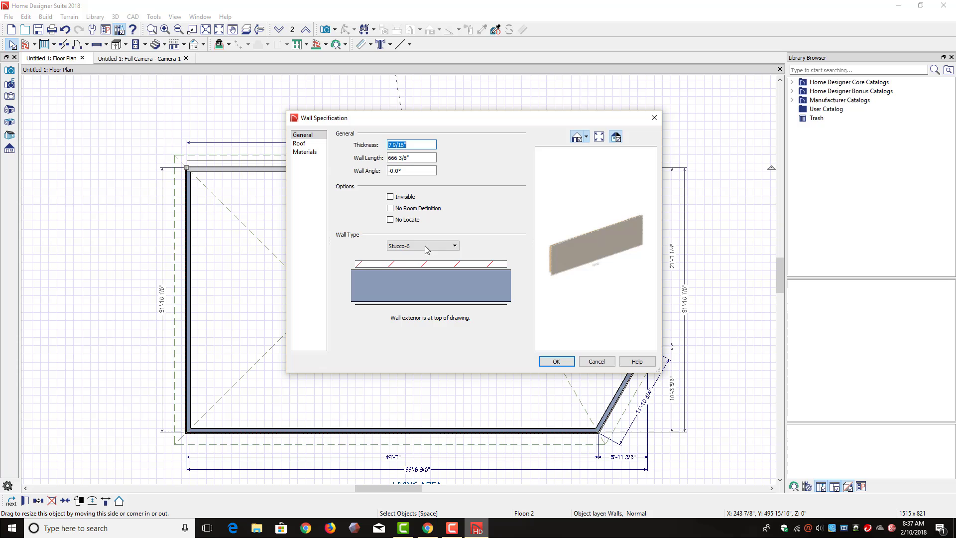
left_click(311, 152)
left_click(397, 156)
left_click(508, 201)
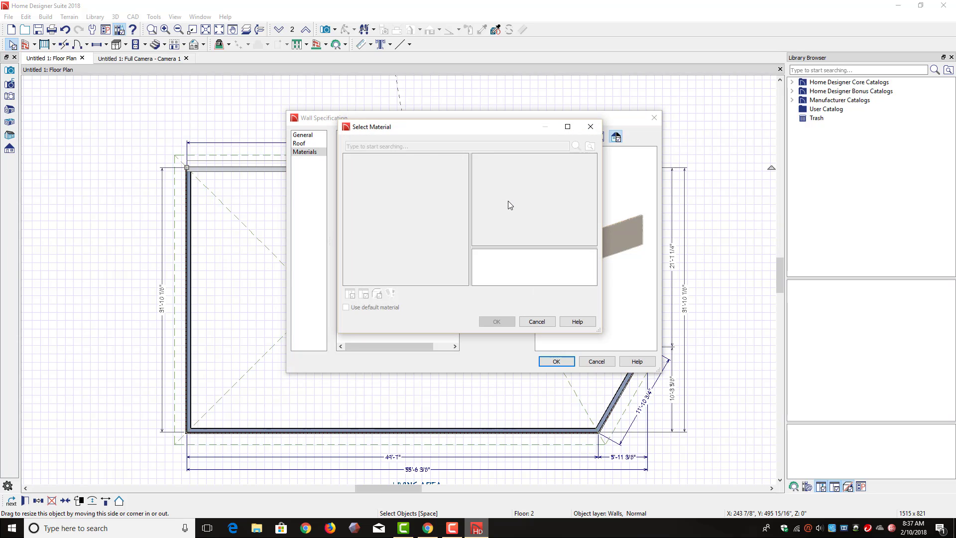
left_click(482, 146)
type("rov")
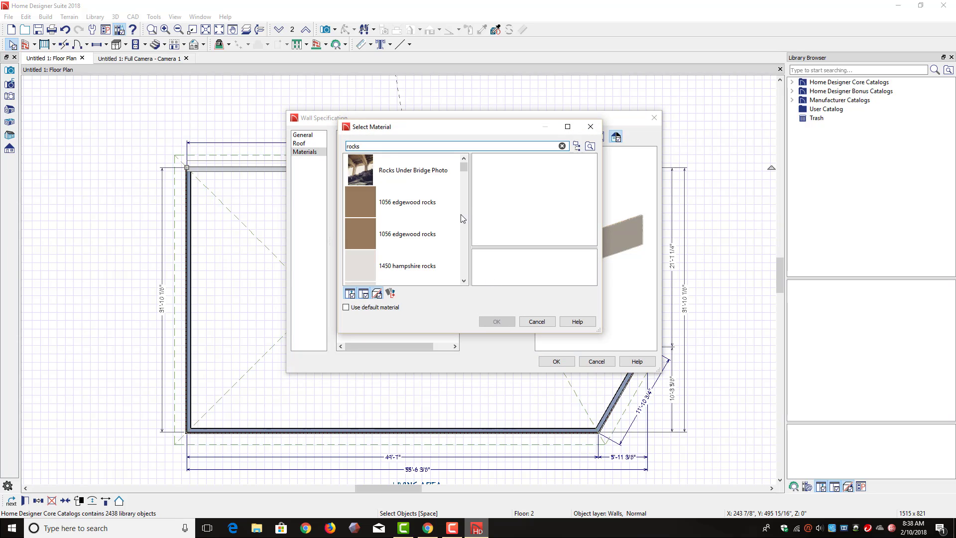
scroll(461, 214, "down", 1)
left_click(424, 233)
left_click(502, 322)
left_click(557, 362)
Set the floor 2 right-hand wall's exterior surface material to Antique Bronze, found by searching the material library for "rocks".
double_click(647, 265)
left_click(305, 153)
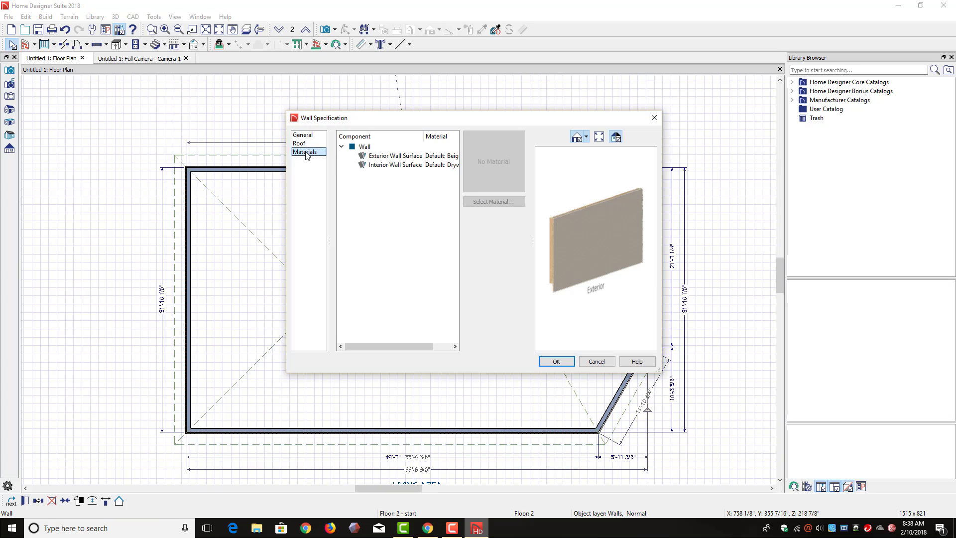
left_click(398, 155)
left_click(488, 201)
left_click(419, 146)
type("ro")
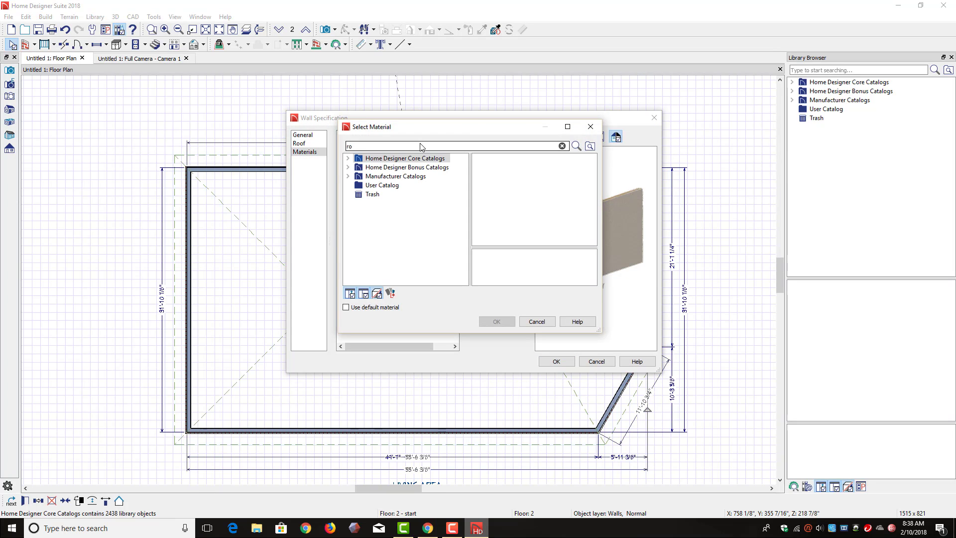
type("cks")
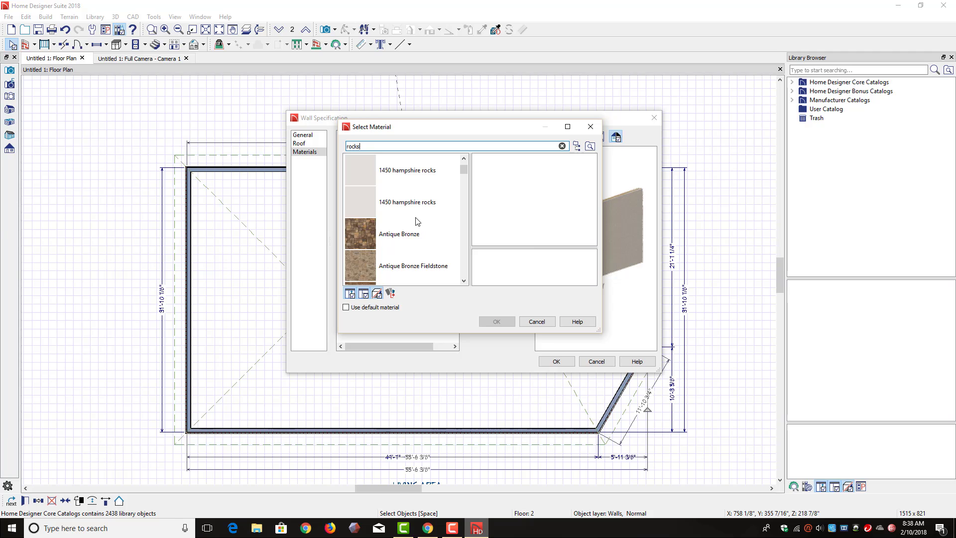
left_click(418, 234)
left_click(499, 322)
left_click(557, 362)
Apply Antique Bronze to the exterior surface of the floor 2 angled corner wall, found by searching the materials for "rocks".
double_click(626, 381)
left_click(305, 152)
left_click(390, 156)
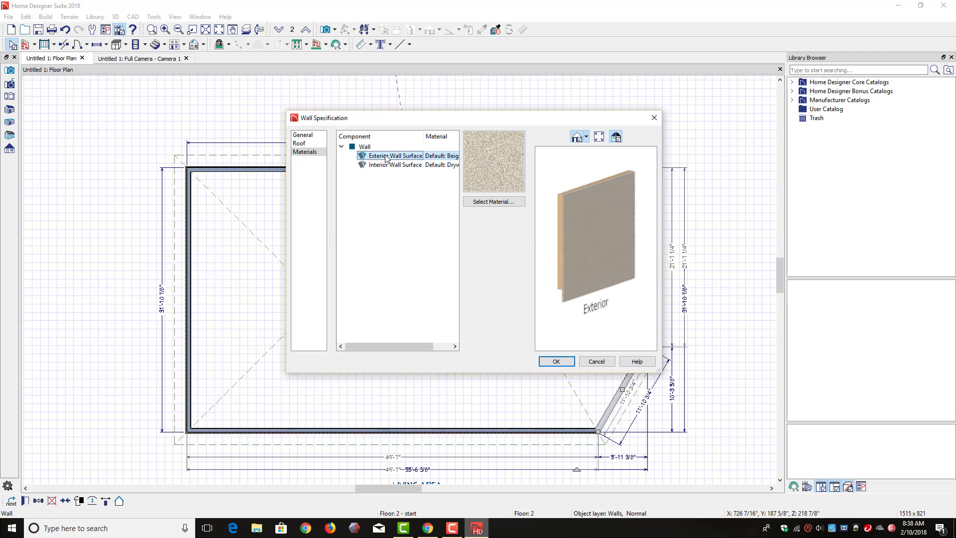
left_click(492, 202)
left_click(425, 146)
type("rocks")
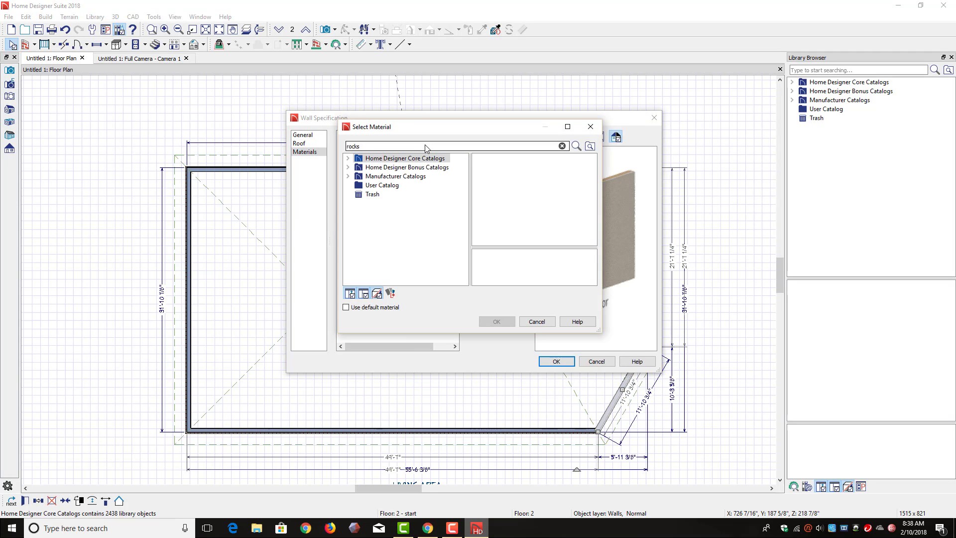
left_click(412, 224)
left_click(503, 320)
left_click(553, 362)
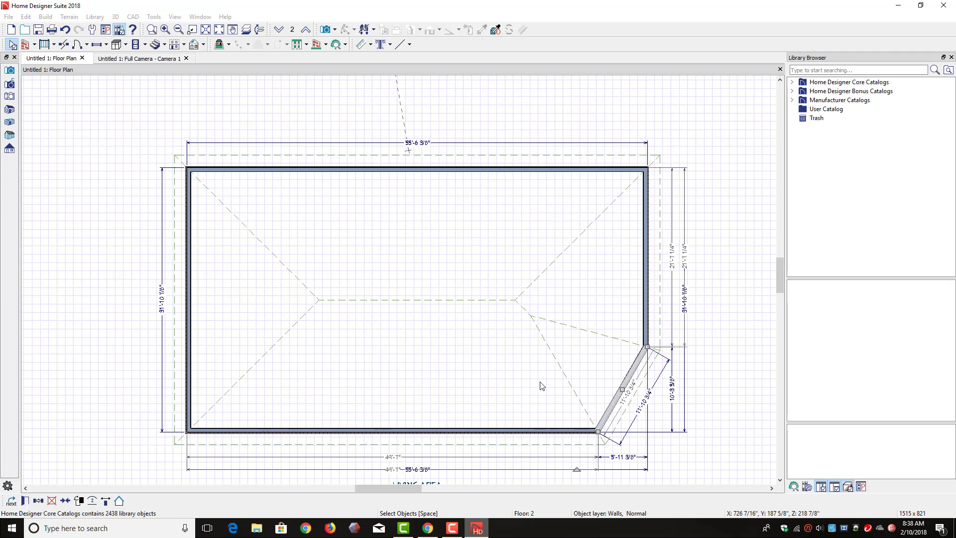
Set the floor 2 lower wall's exterior surface material to Antique Bronze, found by searching the material library for "rocks".
double_click(542, 431)
left_click(305, 152)
left_click(390, 155)
left_click(491, 201)
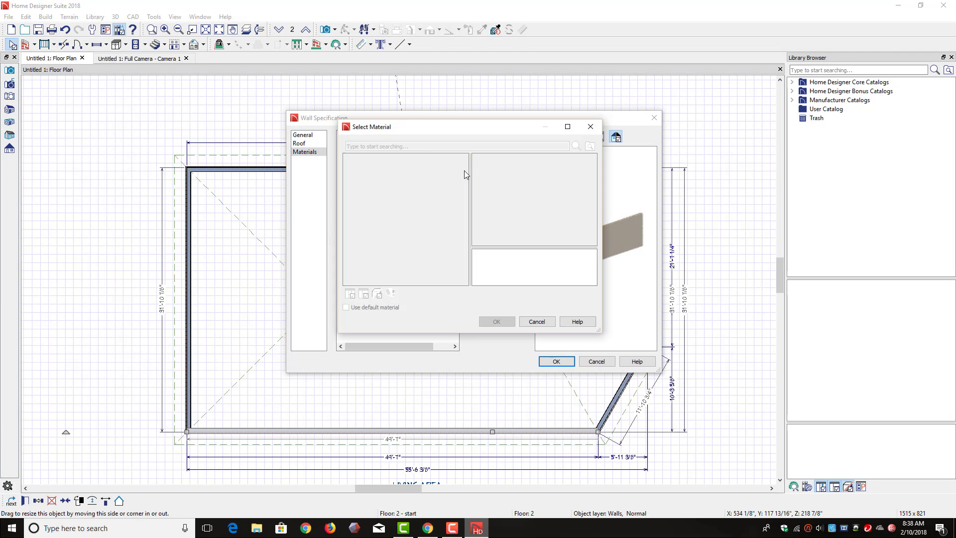
left_click(420, 146)
type("rocks")
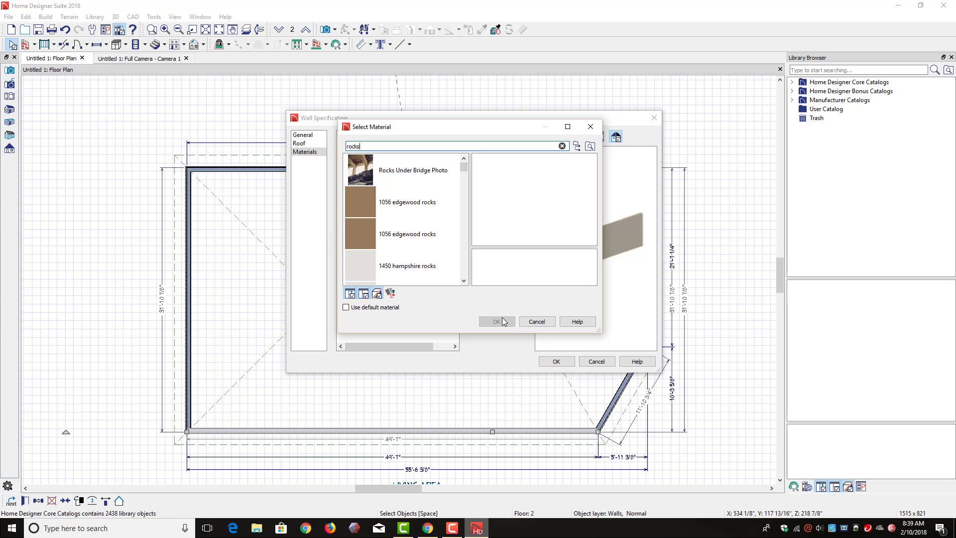
scroll(415, 239, "down", 1)
left_click(414, 239)
left_click(502, 321)
left_click(551, 362)
Set the floor 2 left-hand wall's exterior surface material to Antique Bronze, found by searching the material library for "Rocks".
left_click(188, 365)
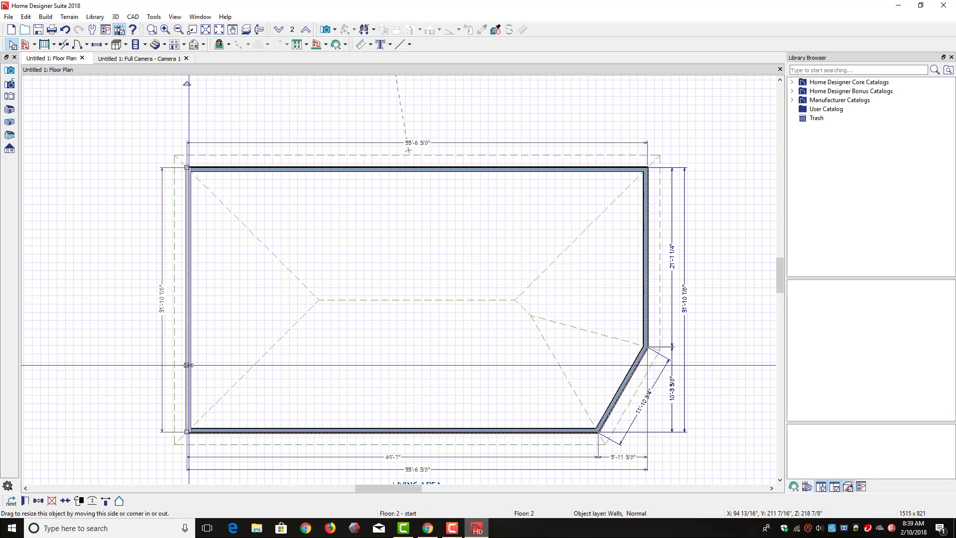
double_click(188, 365)
left_click(305, 152)
left_click(390, 156)
left_click(492, 201)
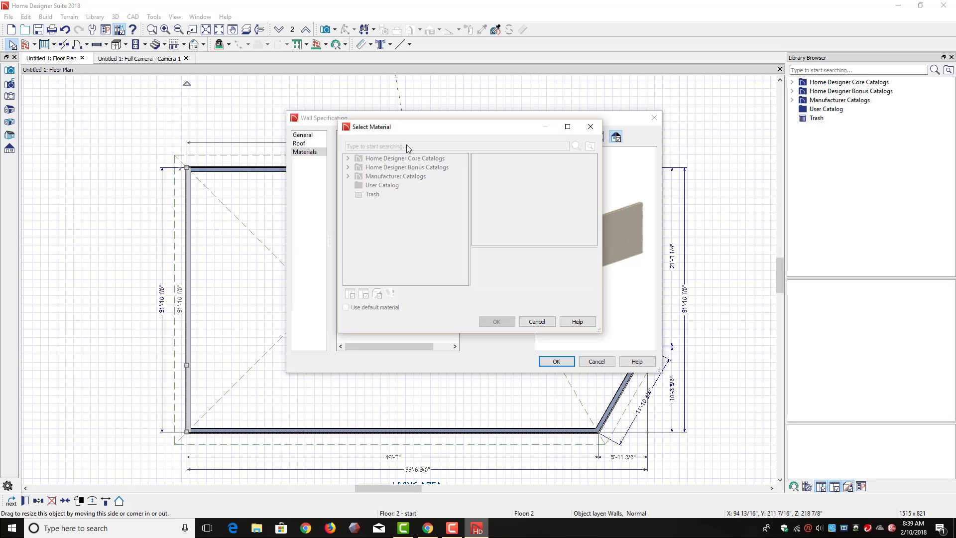
left_click(408, 147)
type("Rocks")
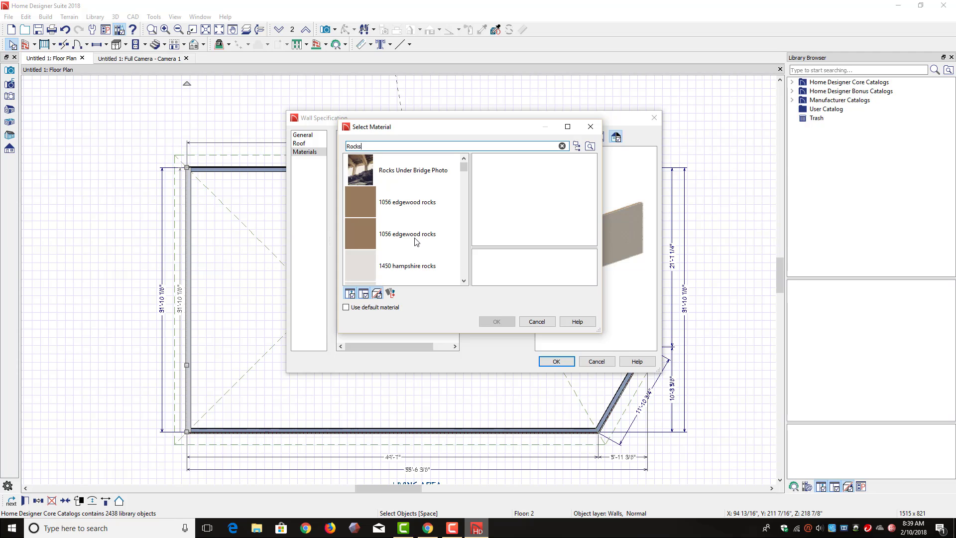
scroll(417, 242, "down", 1)
left_click(414, 234)
left_click(497, 321)
left_click(556, 361)
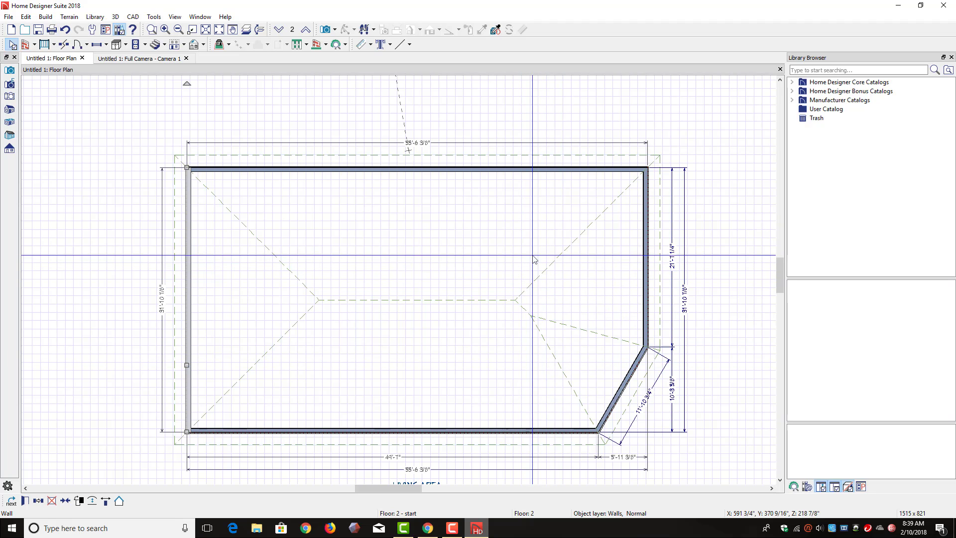
Examine the stone finish on the house's exterior walls from several sides in the full camera view.
scroll(527, 259, "down", 2)
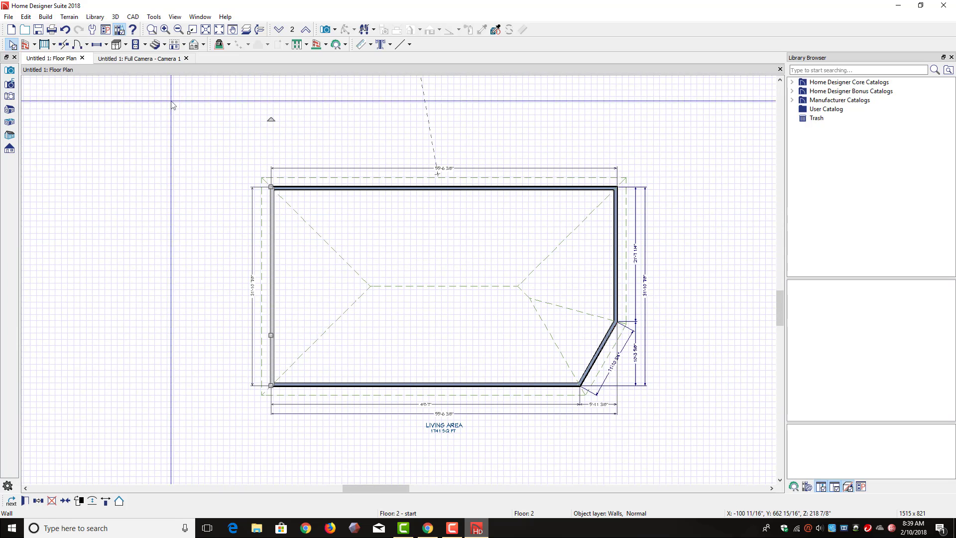
left_click(142, 58)
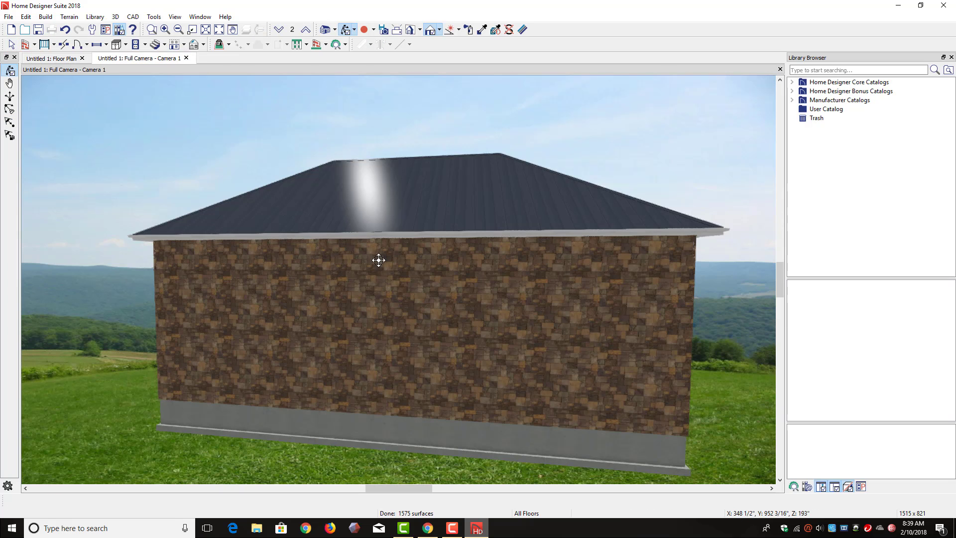
mouse_move(457, 302)
left_mouse_down()
mouse_move(453, 312)
mouse_move(508, 316)
mouse_move(655, 307)
mouse_move(585, 304)
mouse_move(371, 322)
mouse_move(473, 346)
mouse_move(429, 335)
mouse_move(459, 312)
left_mouse_up()
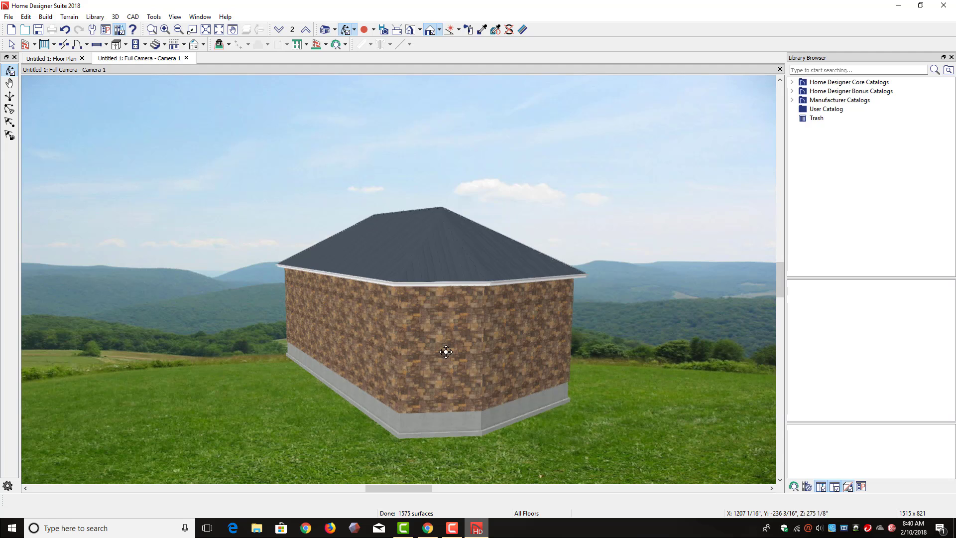
scroll(443, 329, "up", 2)
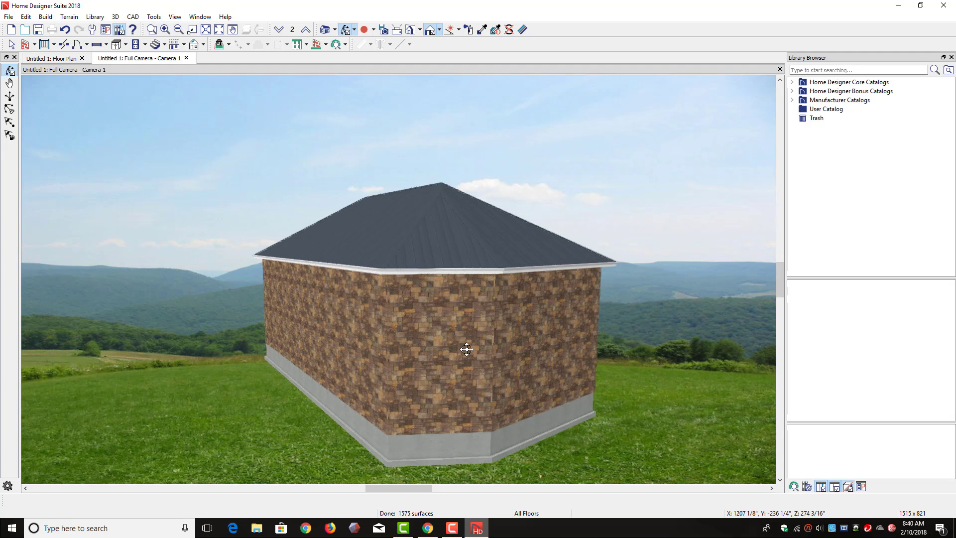
left_click_drag(467, 350, 513, 389)
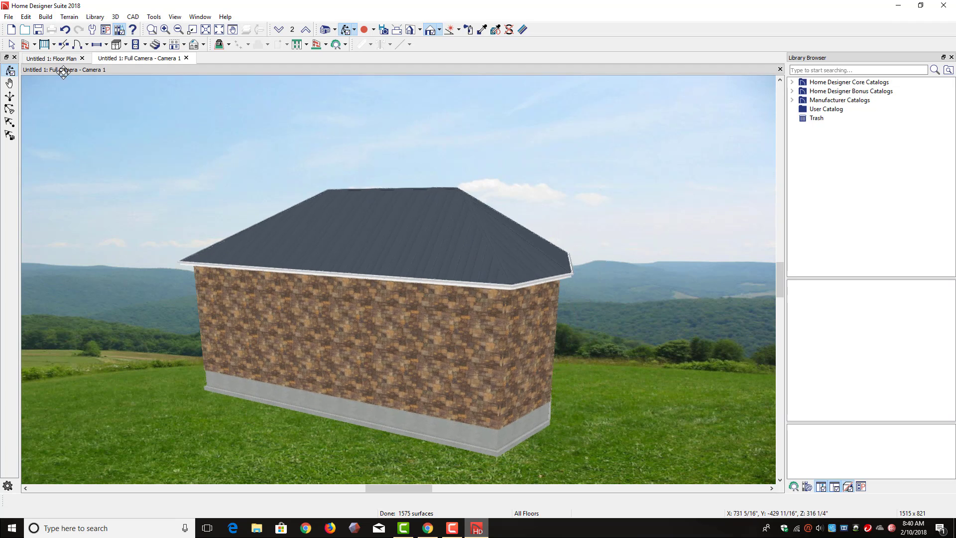
From the floor plan, save the plan in Documents, naming it with the author's first name followed by "The Architect S-1 E-1".
left_click(52, 59)
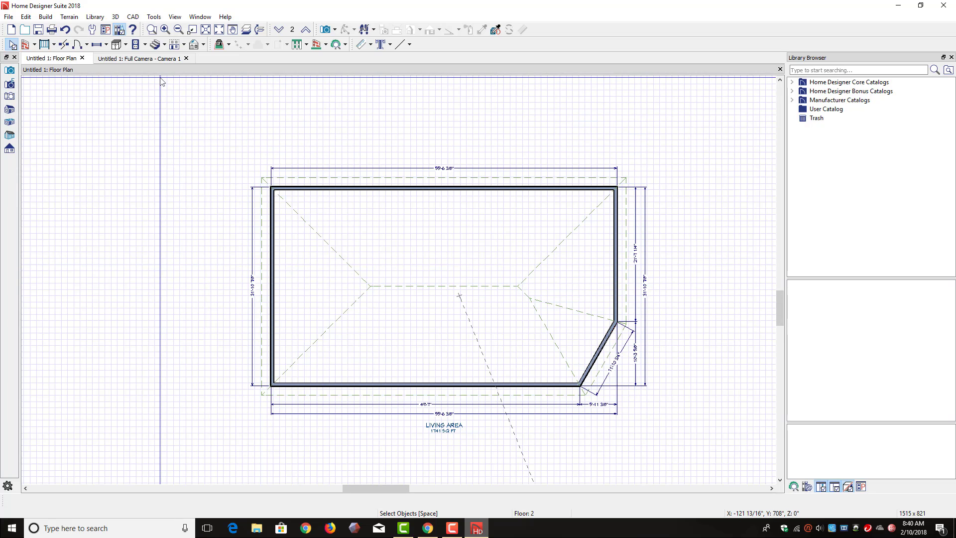
left_click(39, 31)
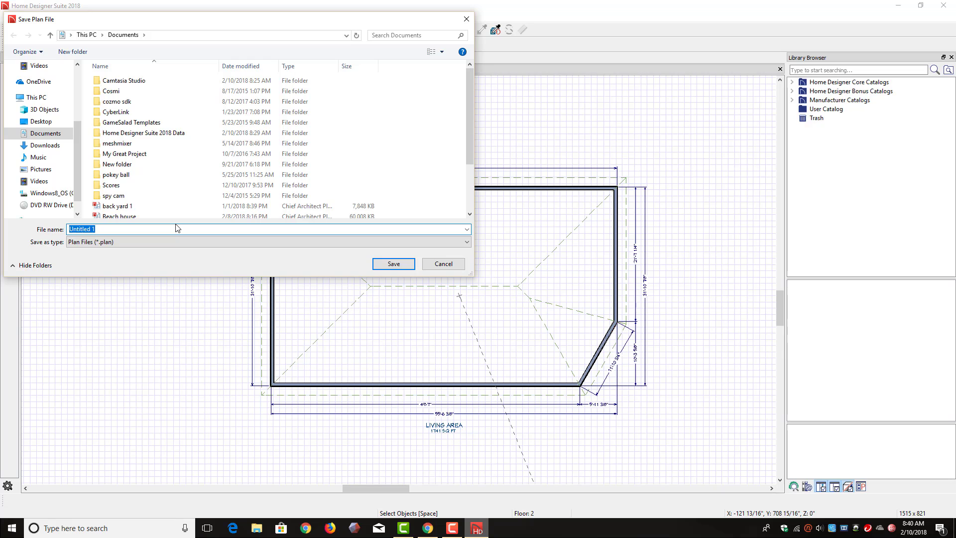
key("BackSpace")
type("Bryson ")
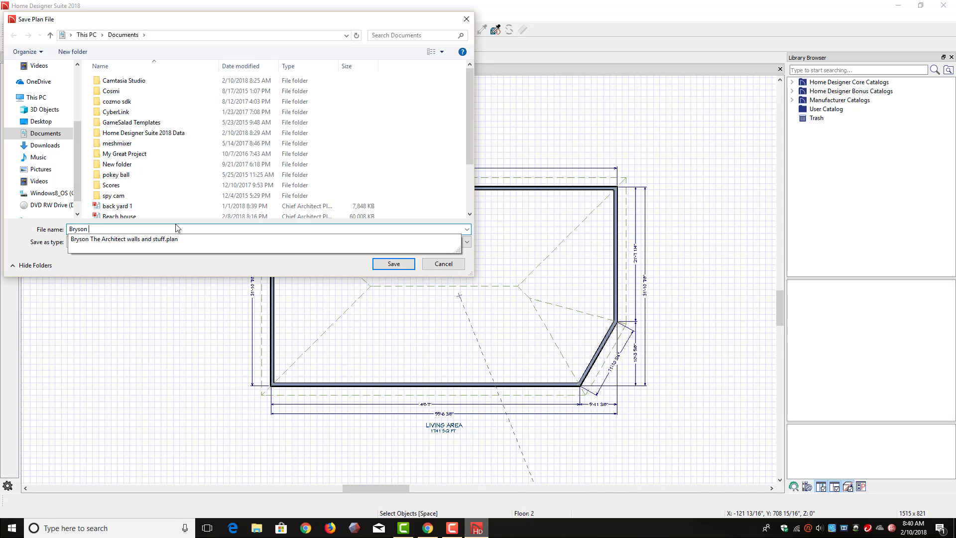
type("The AS")
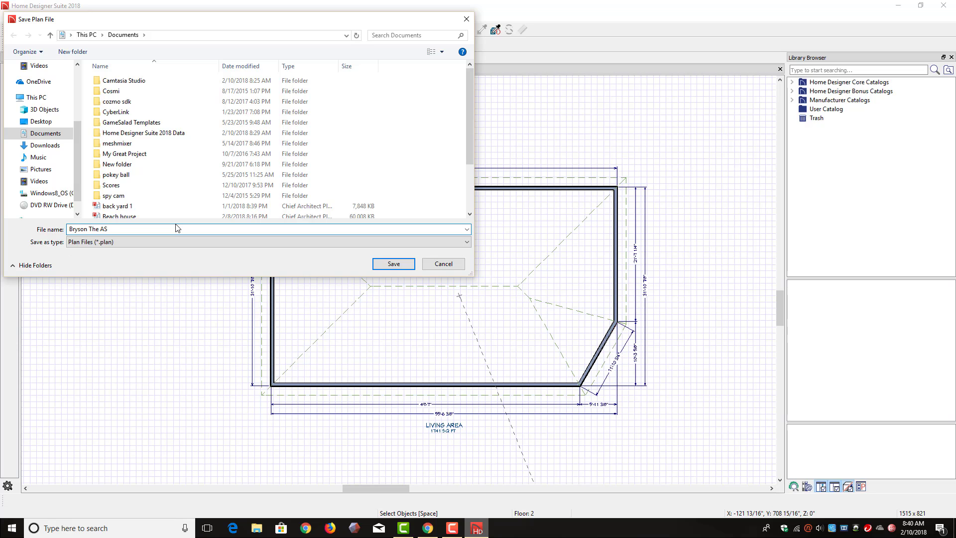
key("BackSpace")
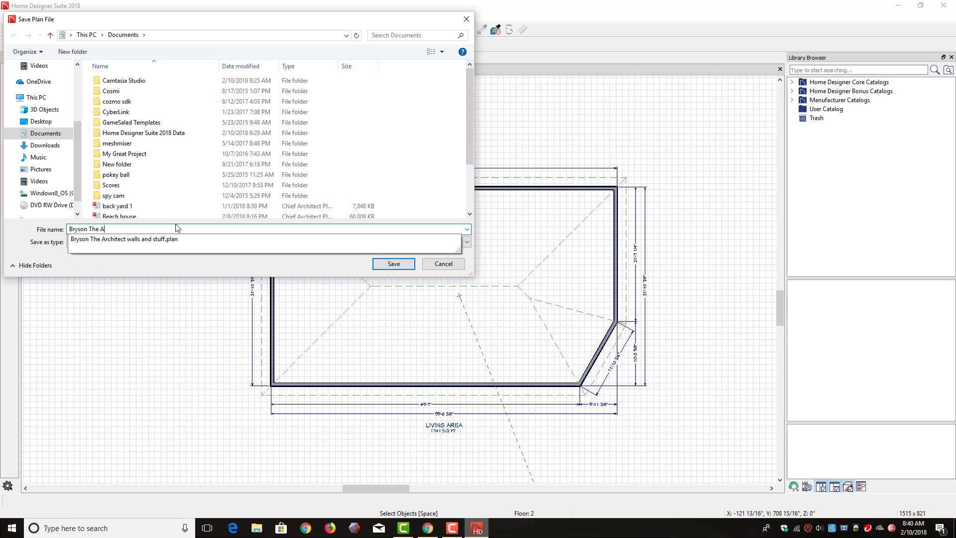
left_click(133, 240)
left_click(180, 230)
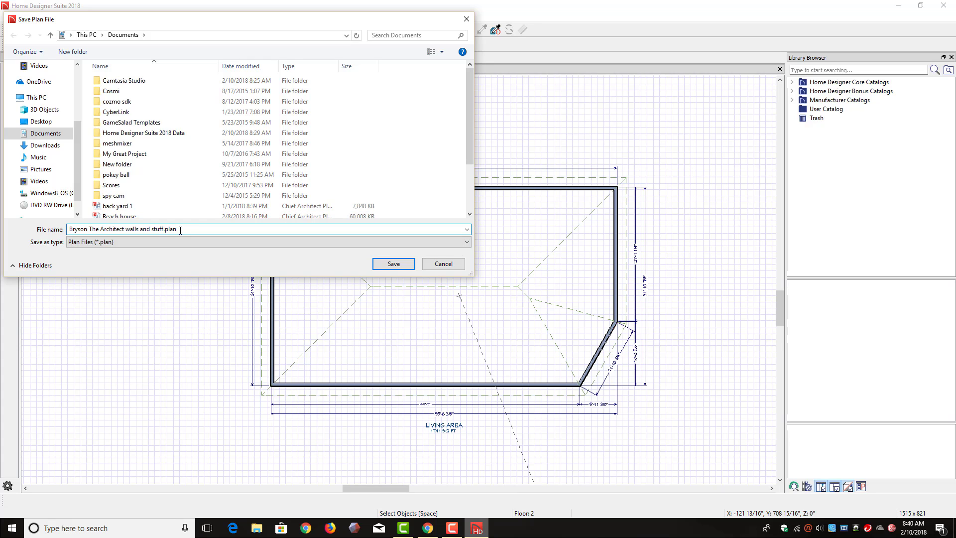
left_click_drag(180, 230, 127, 233)
key("BackSpace")
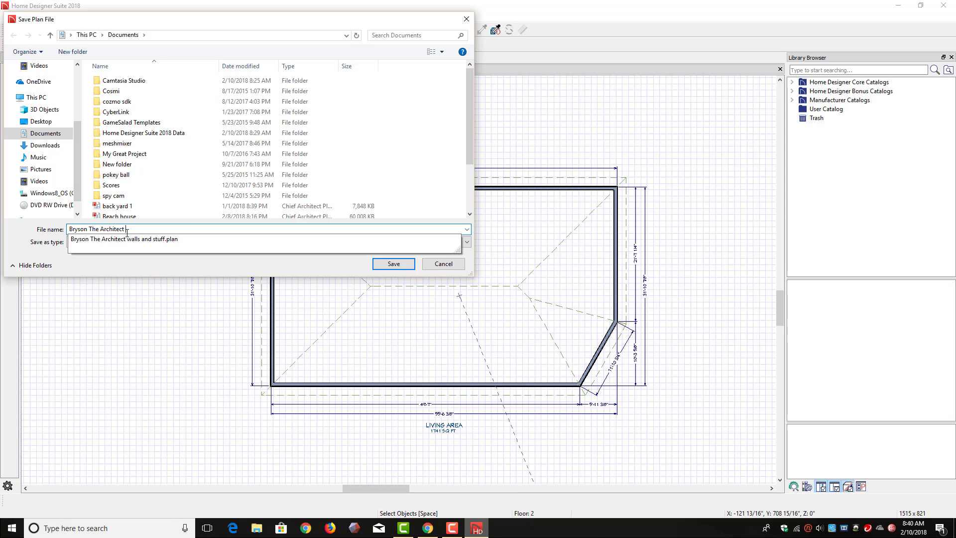
type("s")
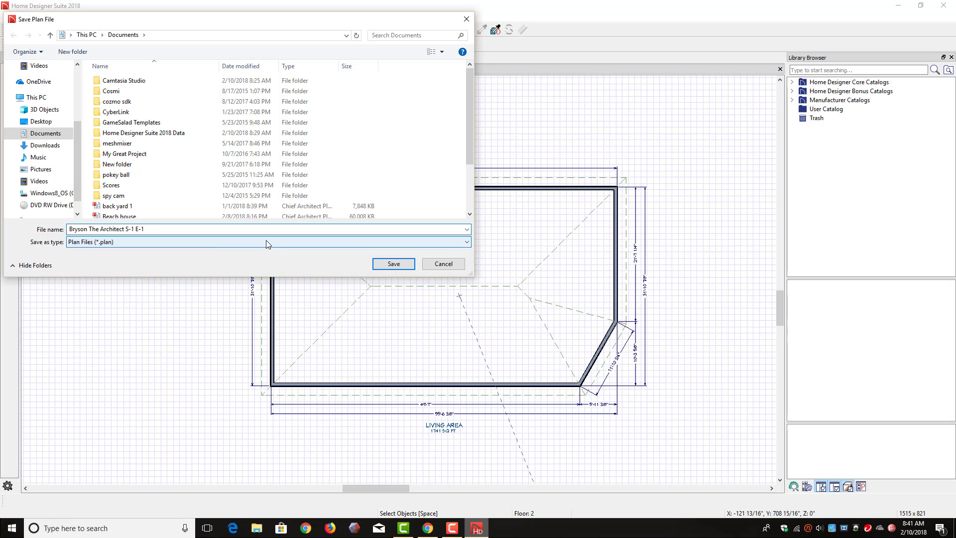
left_click(395, 266)
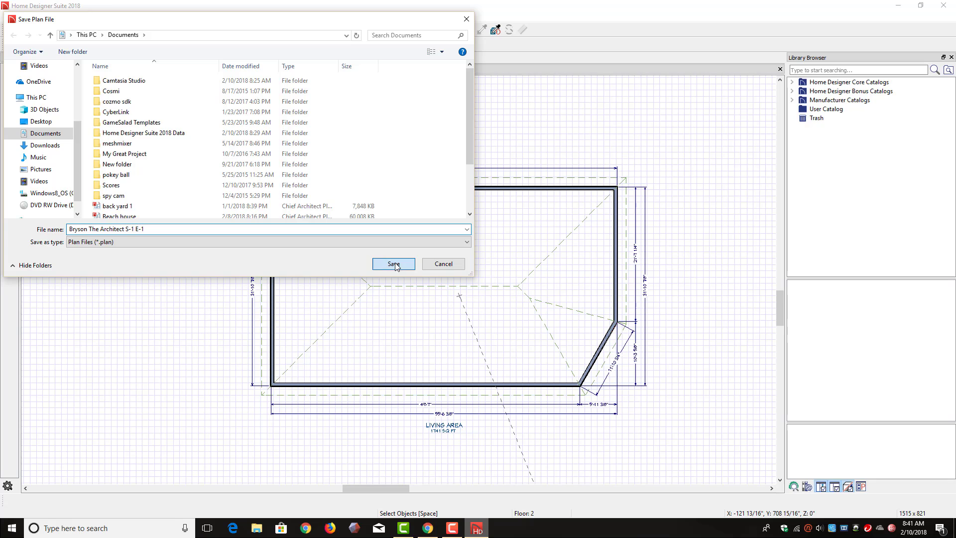